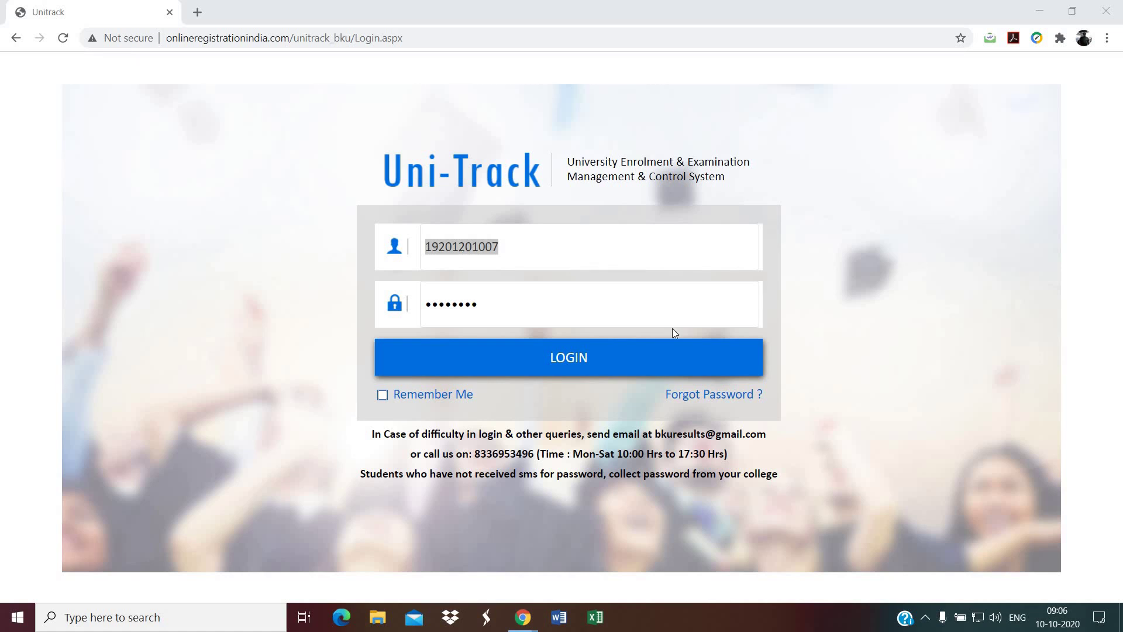
- Log in with the prefilled student credentials and open the BENGALI(Programme) entry's UG 2nd semester enrolment form for editing
{"action": "left_click", "coordinate": [525, 245]}
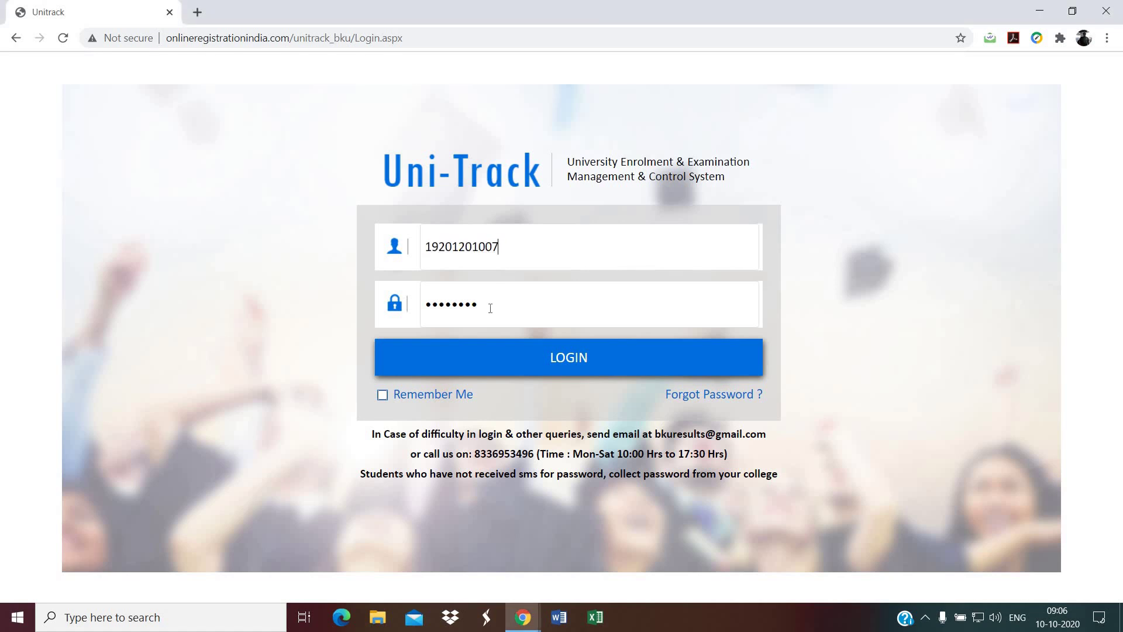
{"action": "left_click", "coordinate": [552, 361]}
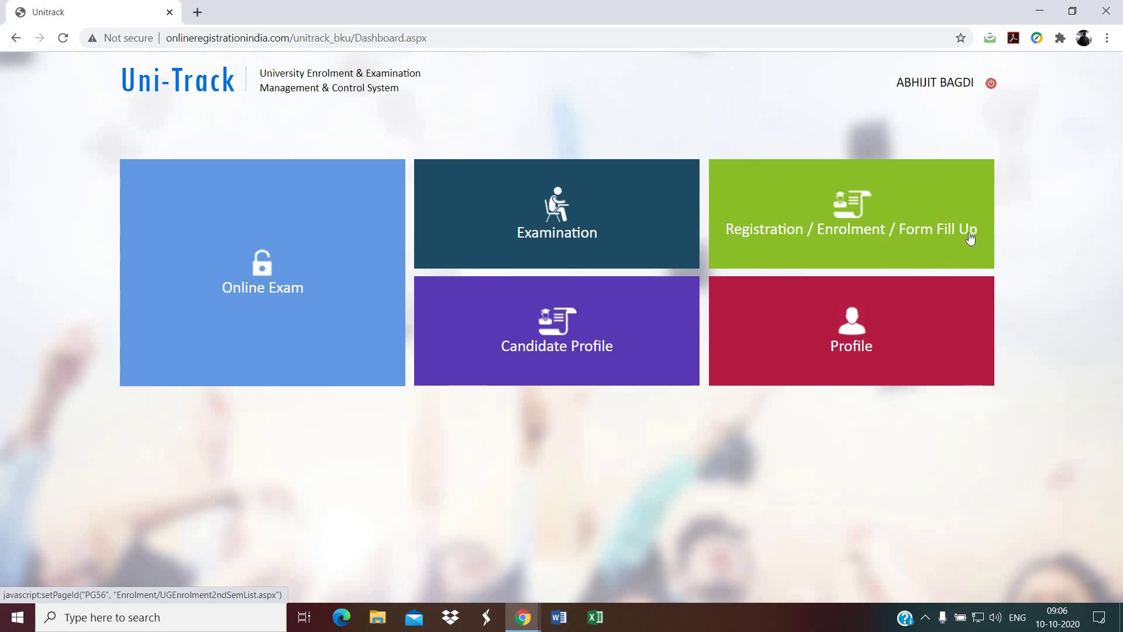
{"action": "left_click", "coordinate": [897, 211]}
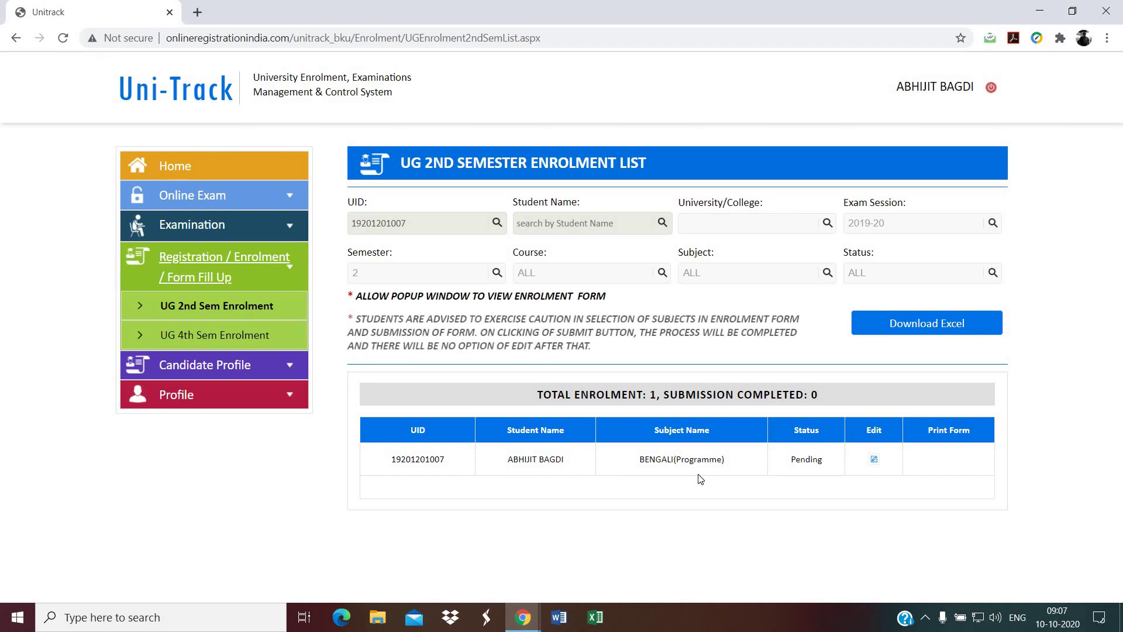
{"action": "left_click", "coordinate": [874, 461]}
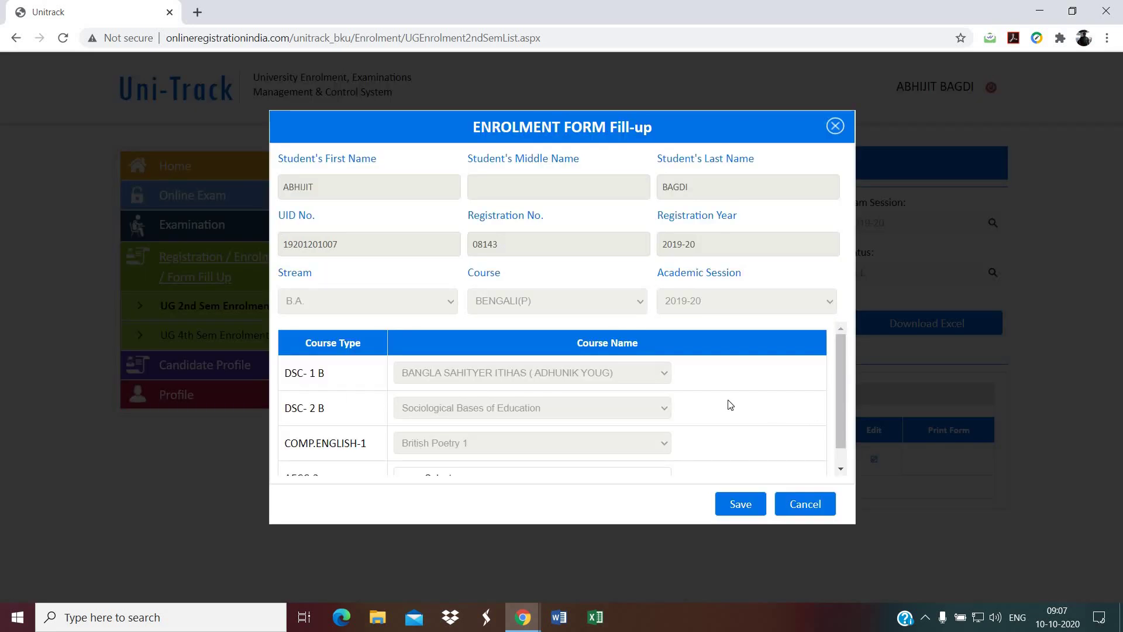
- Review the listed courses and set AECC-2 to "SANSKRIT: HITOPADESA-PRASTAVANA & FIRST TWO STORY FROM MITRALAVA/ NITISATAKAM OF BHARTRHARI"
{"action": "scroll", "coordinate": [728, 400], "scroll_direction": "down", "scroll_amount": 1}
{"action": "scroll", "coordinate": [702, 403], "scroll_direction": "up", "scroll_amount": 1}
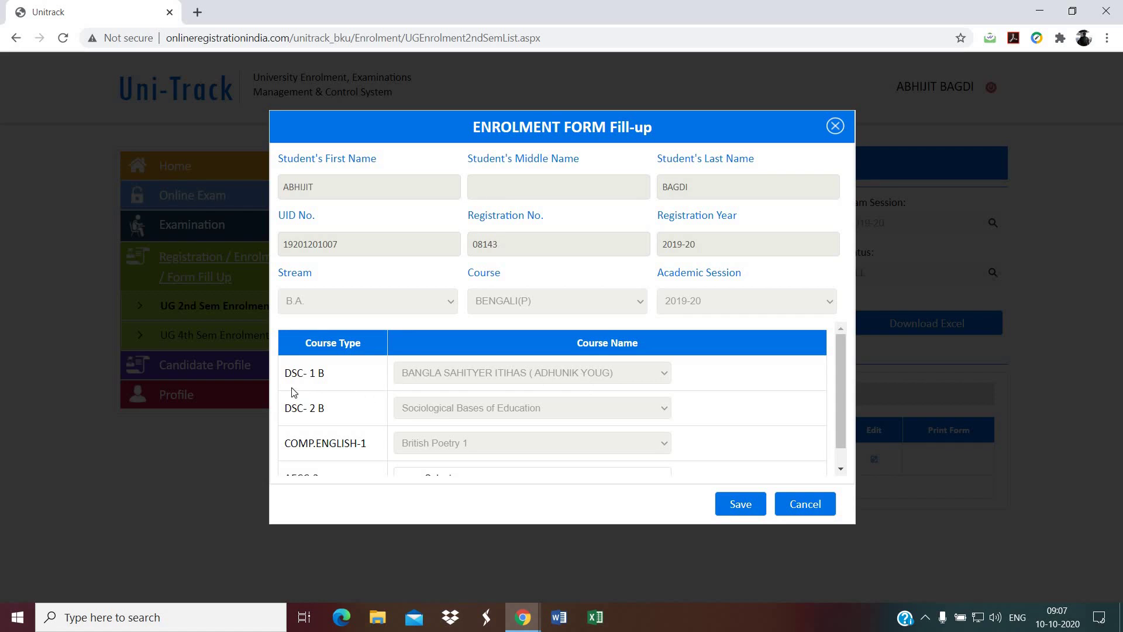
{"action": "scroll", "coordinate": [374, 387], "scroll_direction": "down", "scroll_amount": 1}
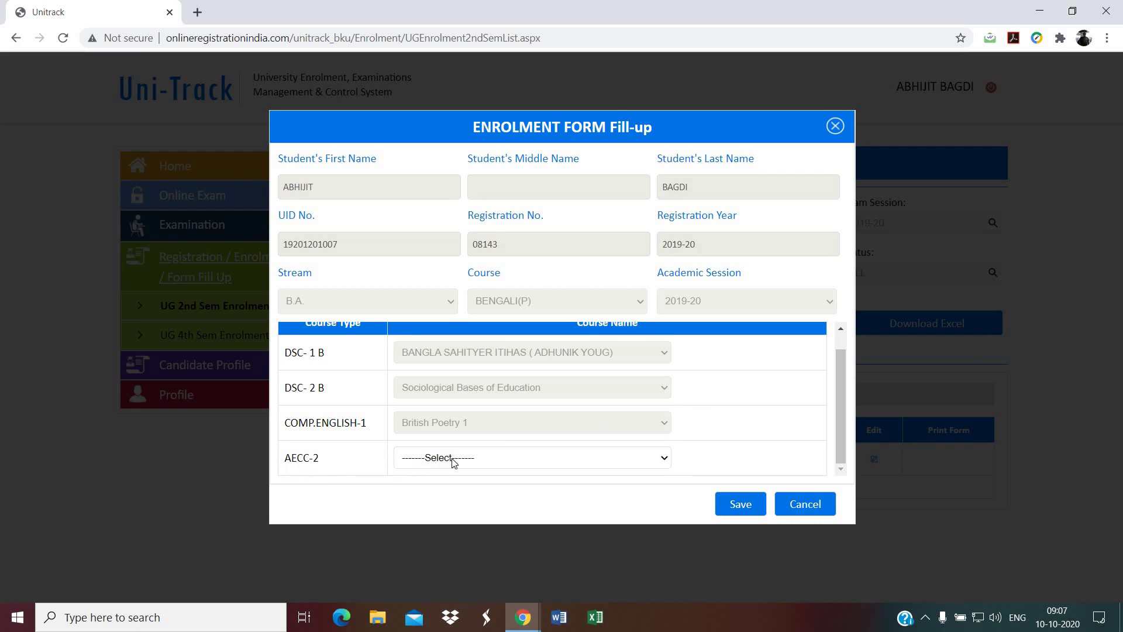
{"action": "scroll", "coordinate": [353, 403], "scroll_direction": "up", "scroll_amount": 1}
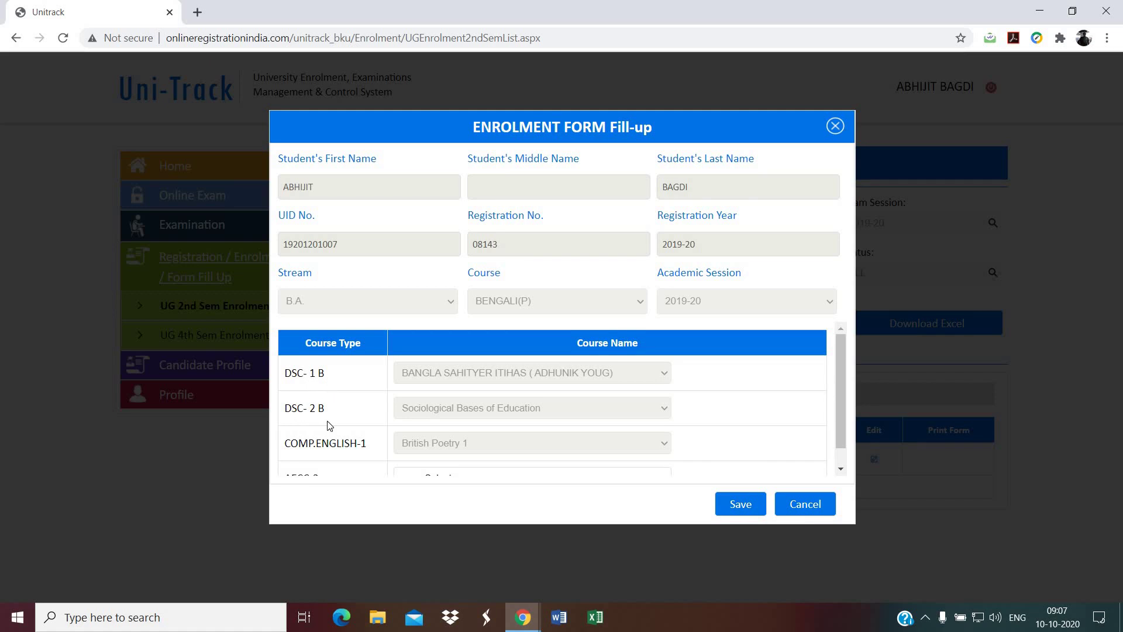
{"action": "scroll", "coordinate": [325, 426], "scroll_direction": "down", "scroll_amount": 1}
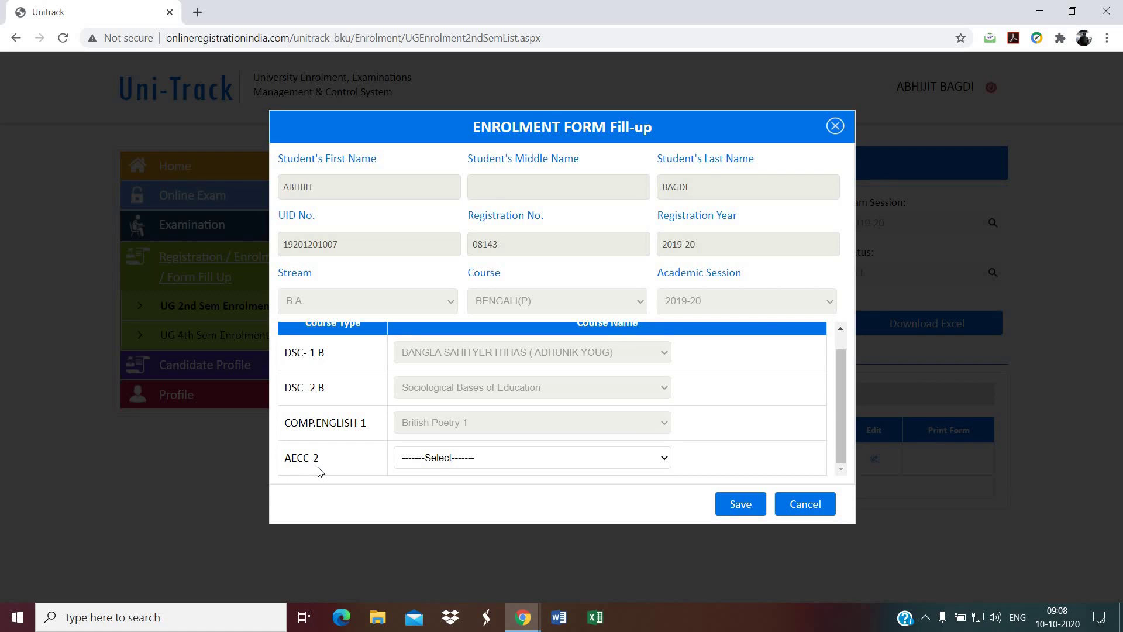
{"action": "left_click", "coordinate": [446, 463]}
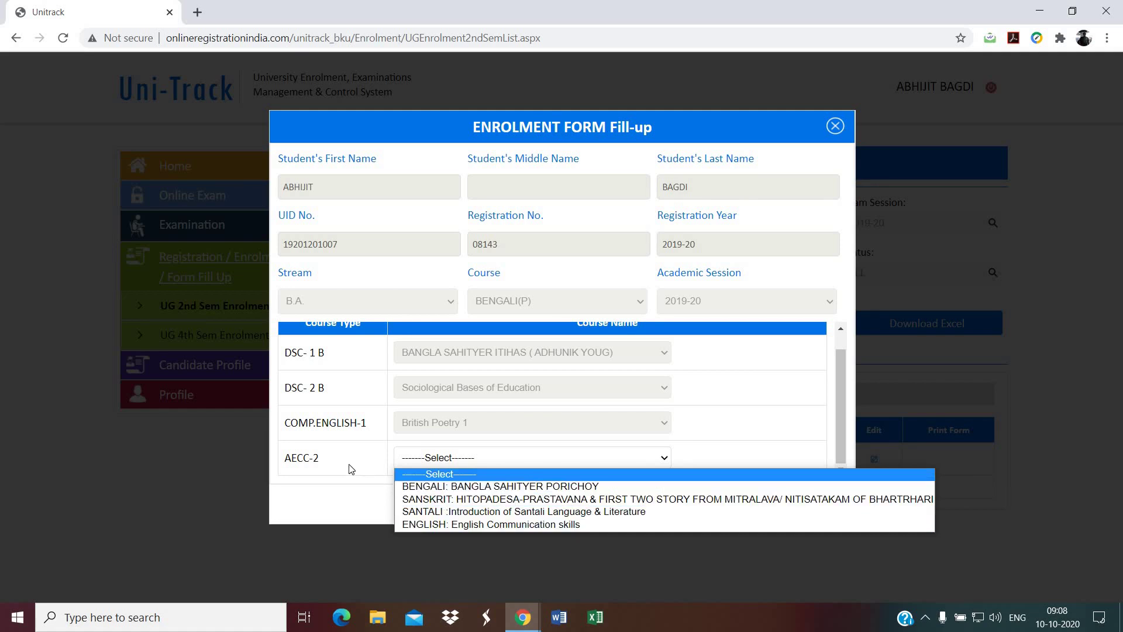
{"action": "left_click", "coordinate": [401, 460]}
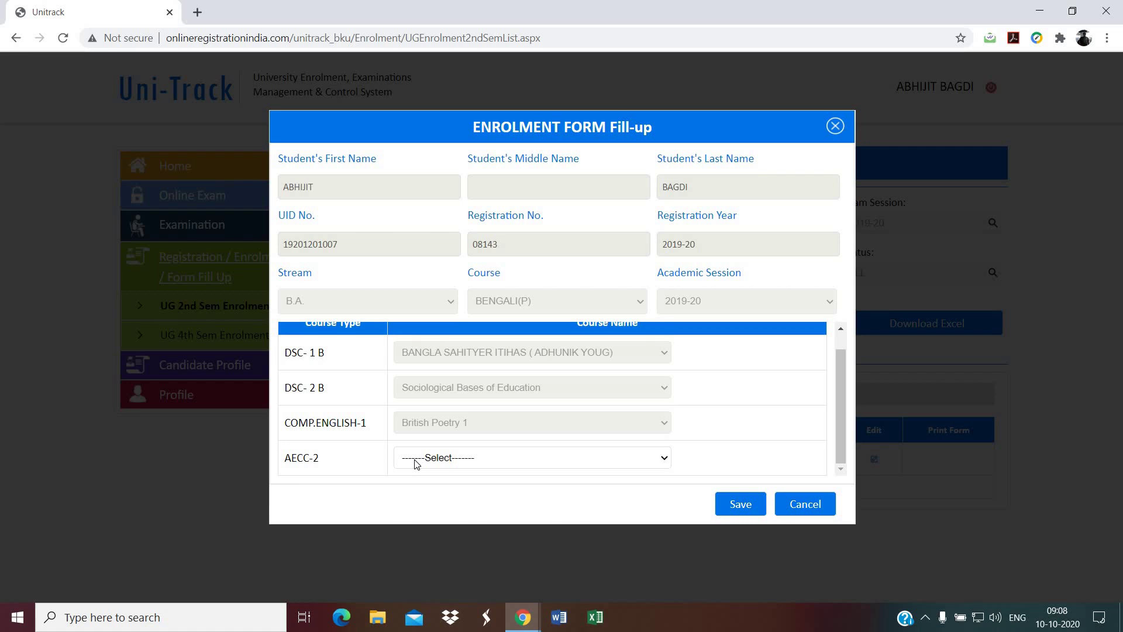
{"action": "left_click", "coordinate": [416, 462]}
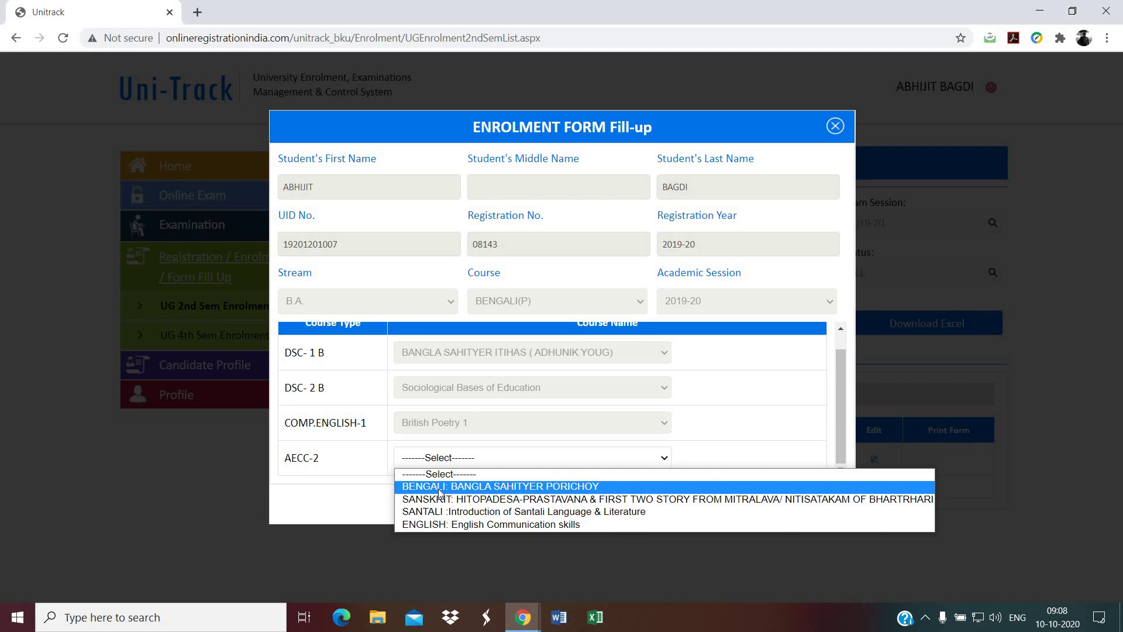
{"action": "left_click", "coordinate": [468, 500]}
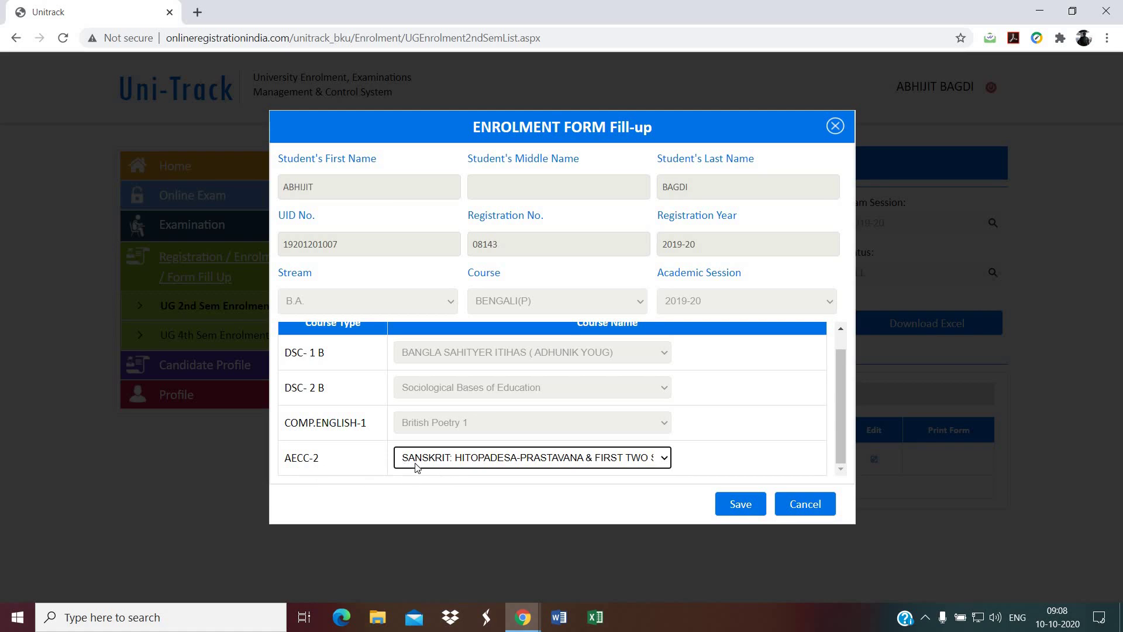
{"action": "left_click", "coordinate": [632, 462]}
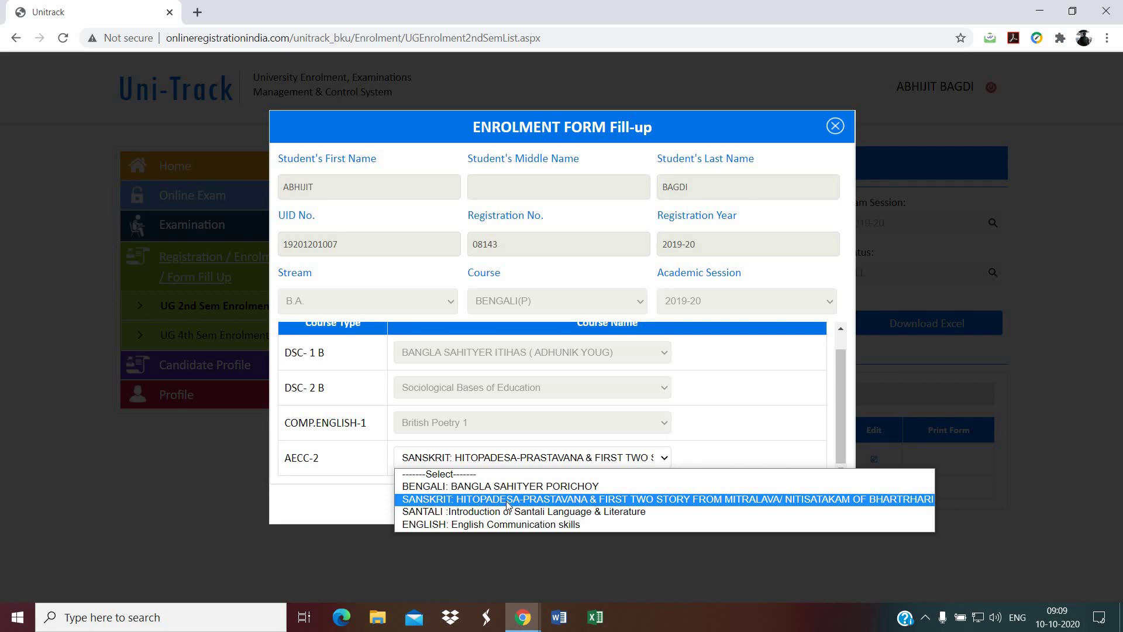
{"action": "left_click", "coordinate": [631, 504]}
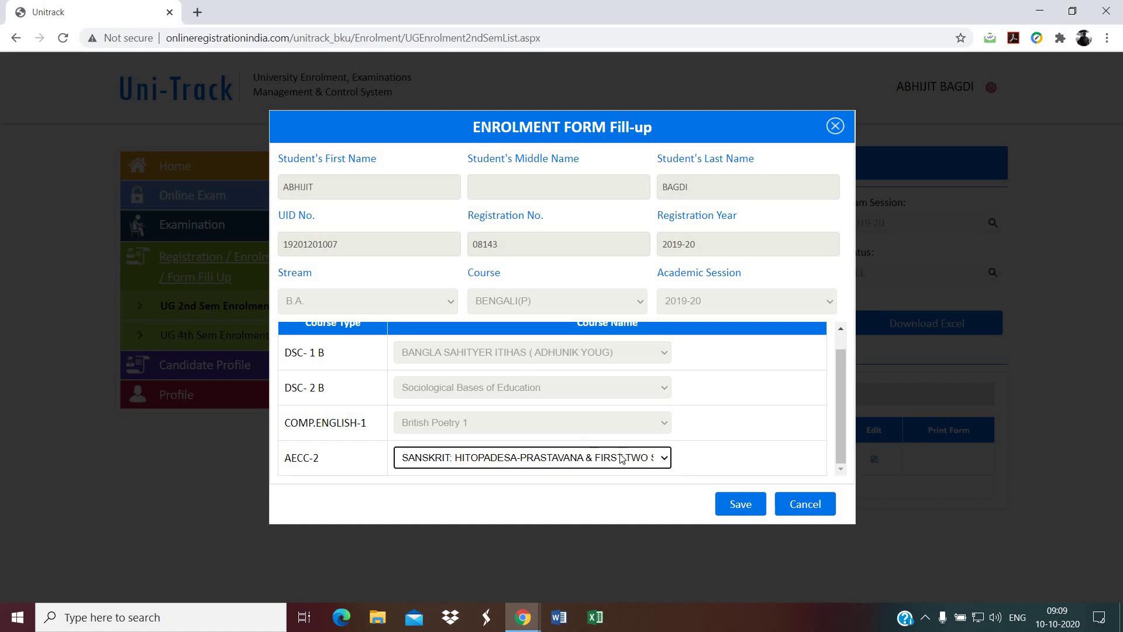
- Save the completed enrolment form and acknowledge the confirmation message
{"action": "left_click", "coordinate": [728, 502]}
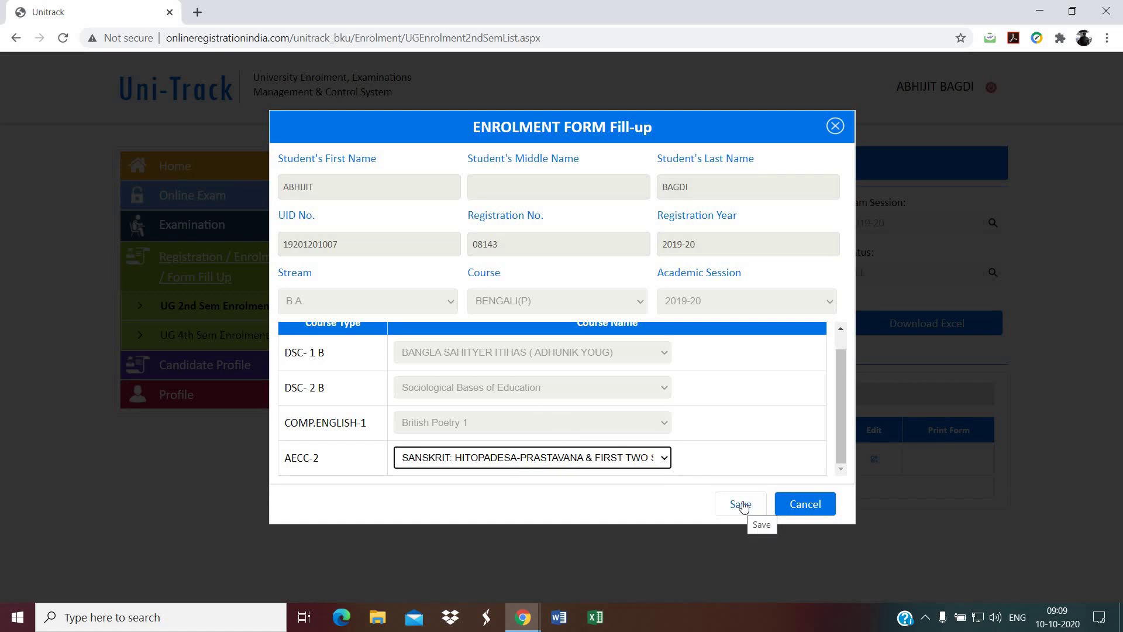
{"action": "left_click", "coordinate": [740, 504]}
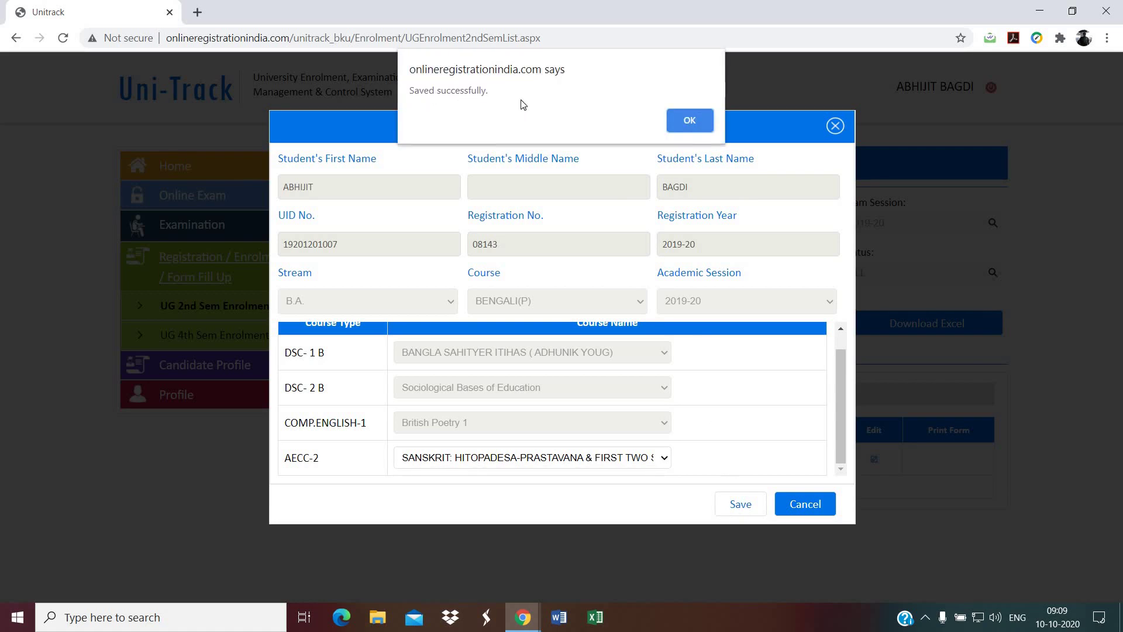
{"action": "left_click", "coordinate": [694, 120]}
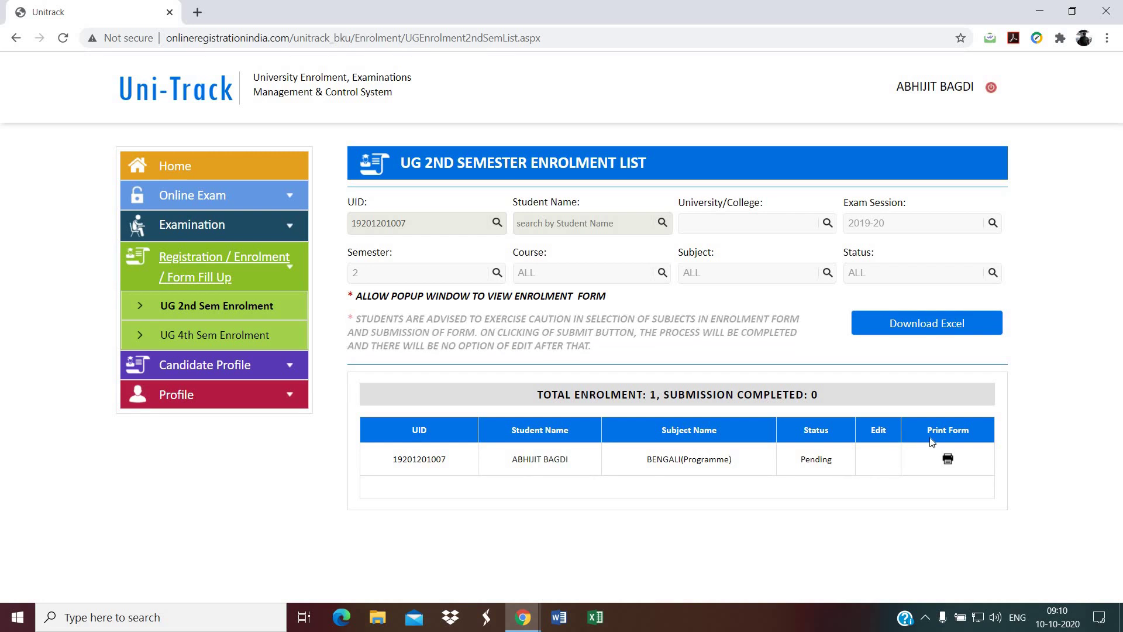
- View the printable enrolment application down to the student copy, and close its window
{"action": "left_click", "coordinate": [948, 462]}
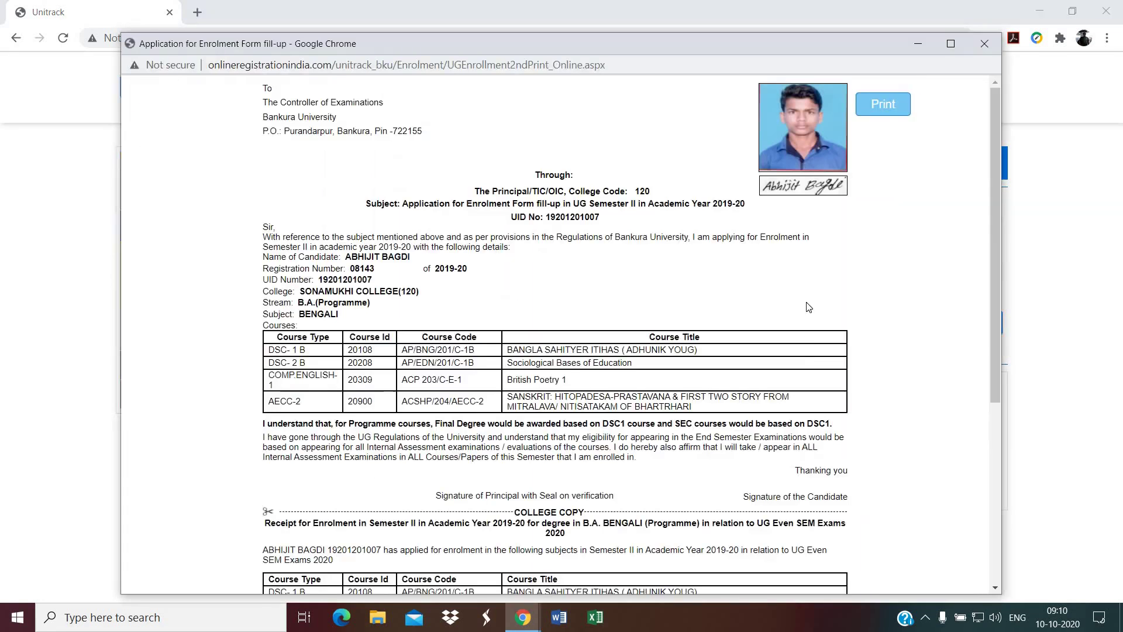
{"action": "scroll", "coordinate": [663, 275], "scroll_direction": "down", "scroll_amount": 4}
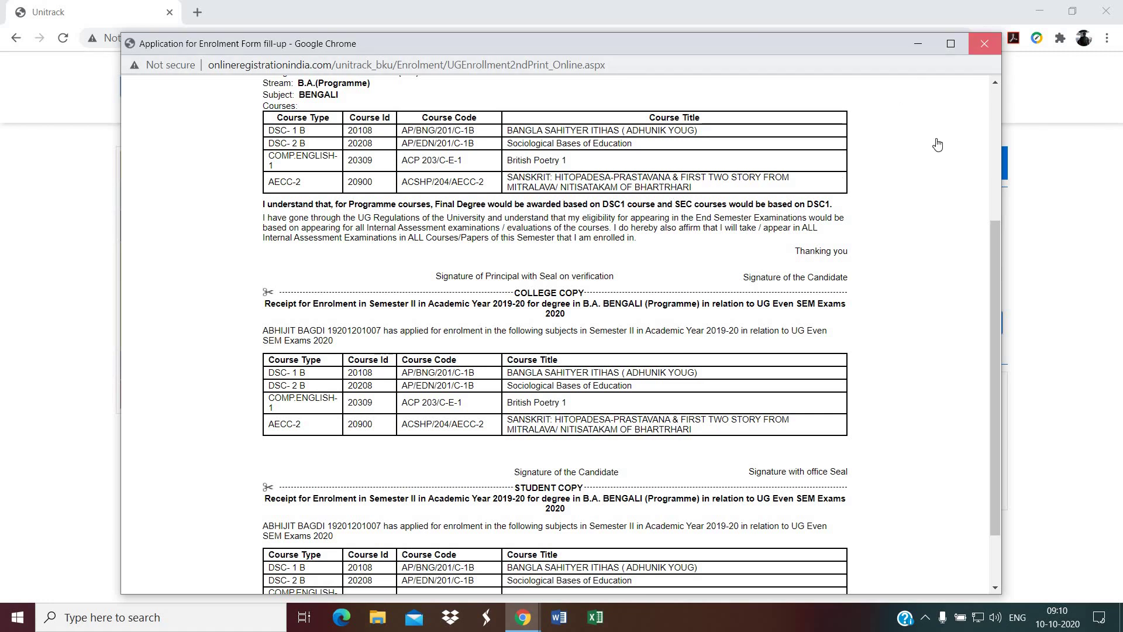
{"action": "left_click", "coordinate": [984, 44]}
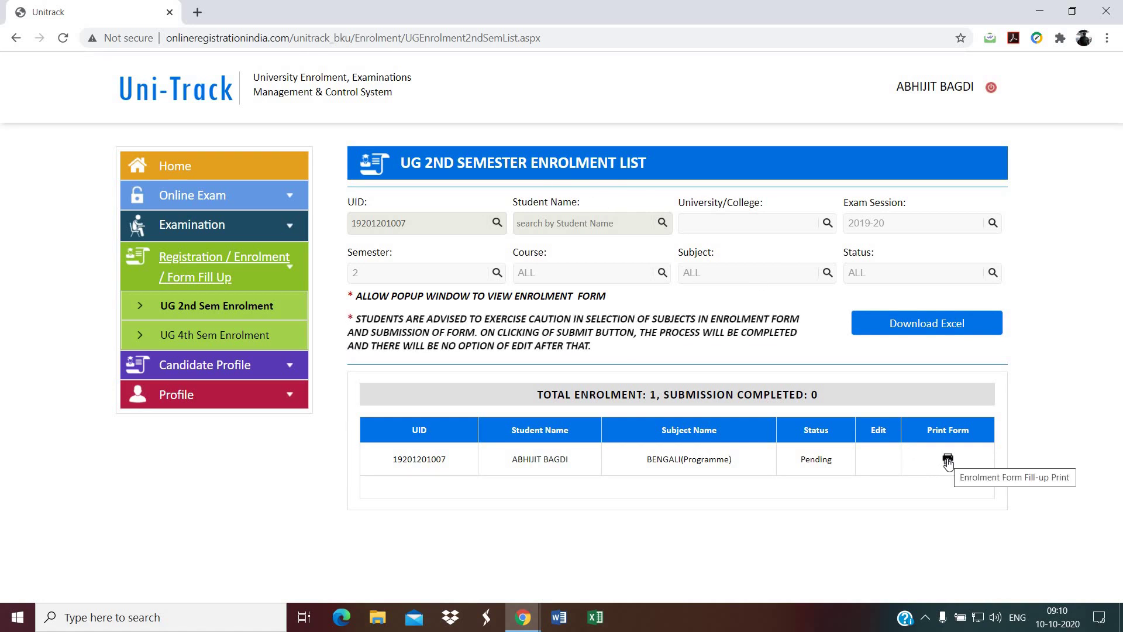
- Reopen the printable enrolment application and check the candidate details, course tables, college copy and student copy
{"action": "left_click", "coordinate": [947, 460]}
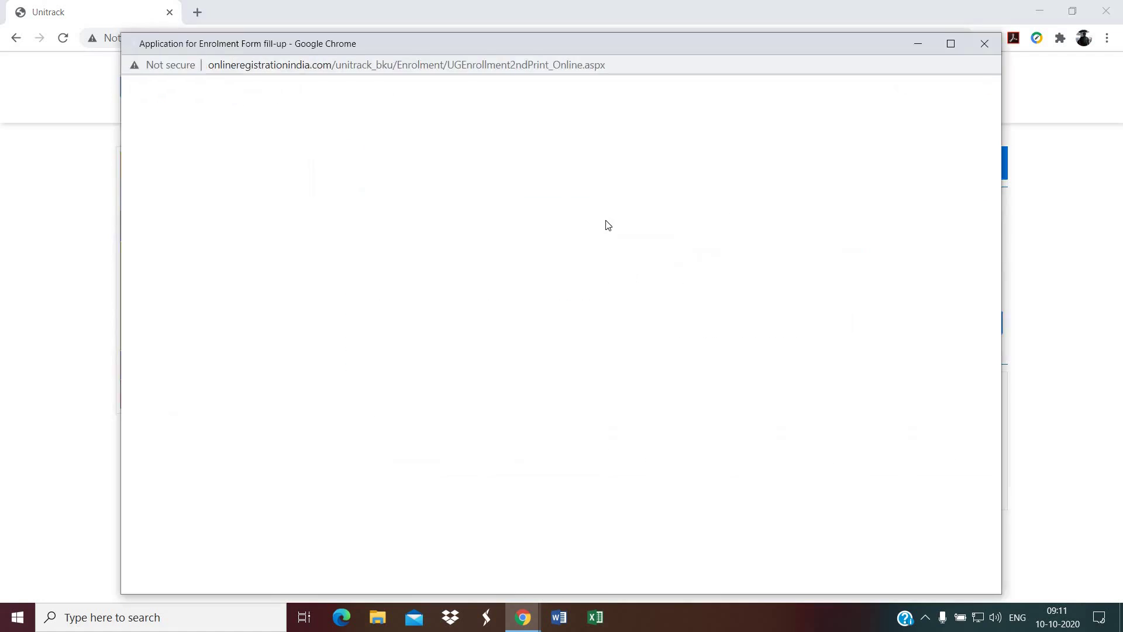
{"action": "scroll", "coordinate": [605, 216], "scroll_direction": "down", "scroll_amount": 3}
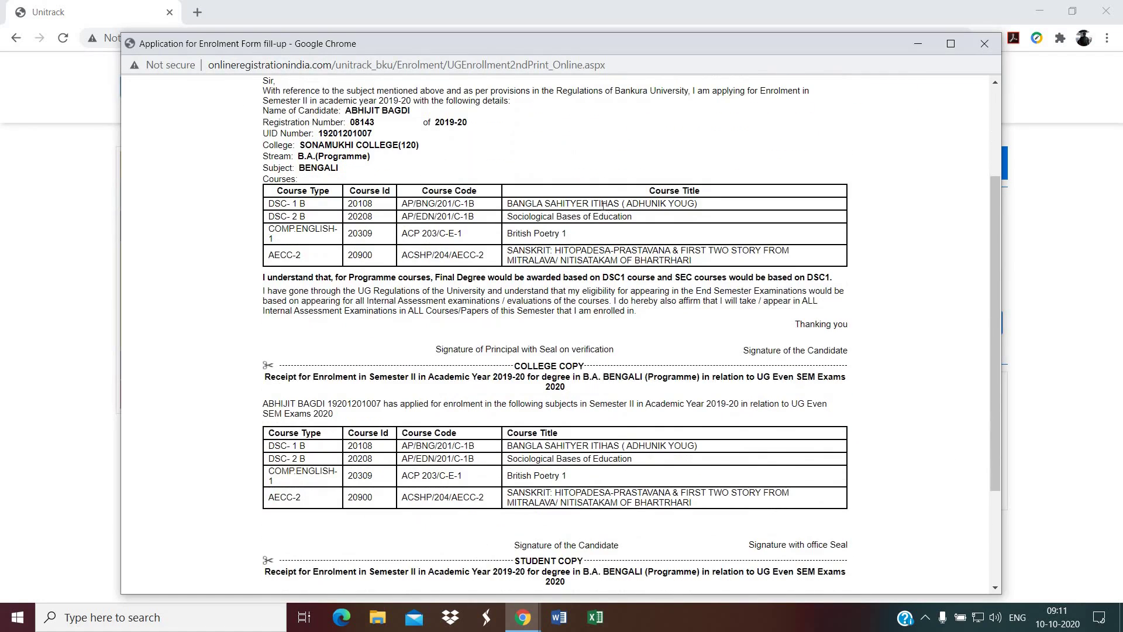
{"action": "scroll", "coordinate": [603, 204], "scroll_direction": "down", "scroll_amount": 3}
{"action": "scroll", "coordinate": [603, 204], "scroll_direction": "up", "scroll_amount": 1}
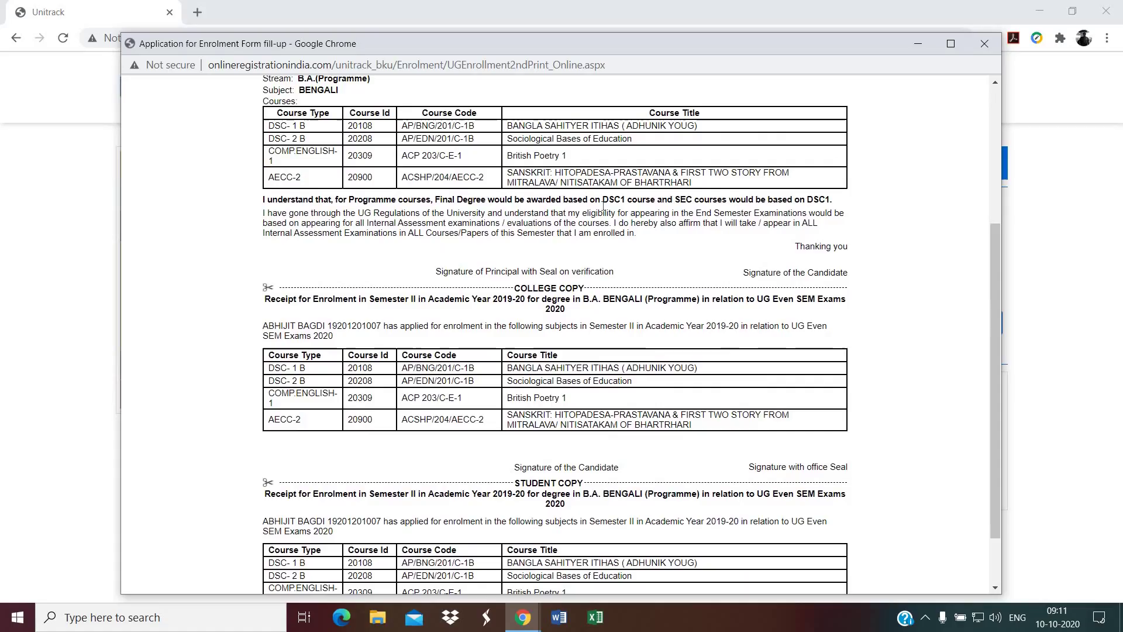
{"action": "scroll", "coordinate": [603, 204], "scroll_direction": "up", "scroll_amount": 1}
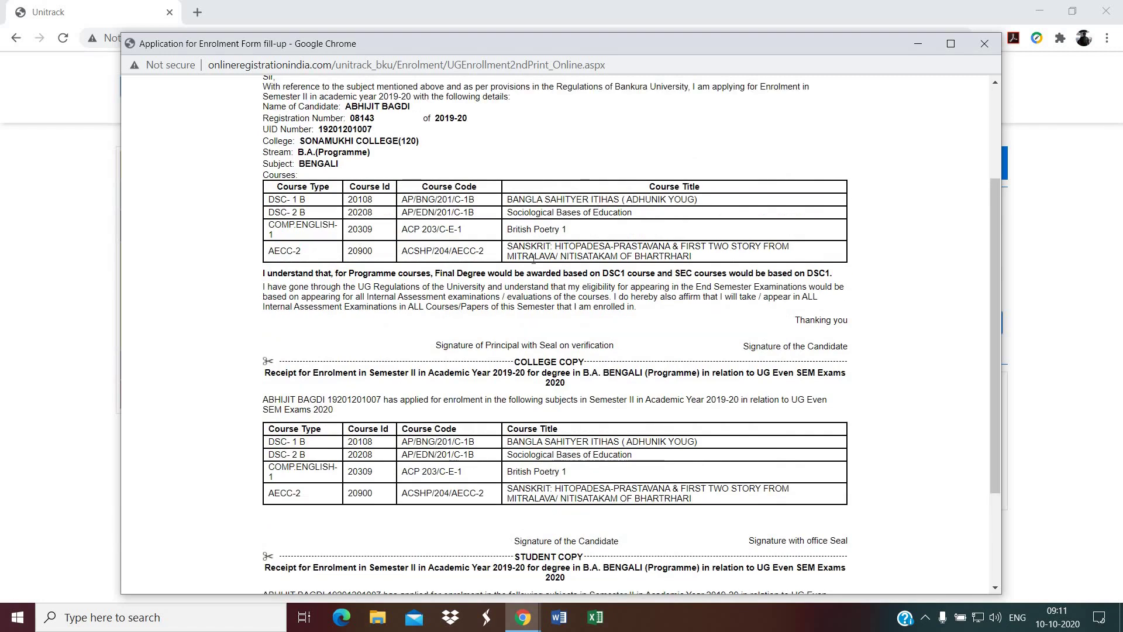
{"action": "scroll", "coordinate": [693, 296], "scroll_direction": "up", "scroll_amount": 3}
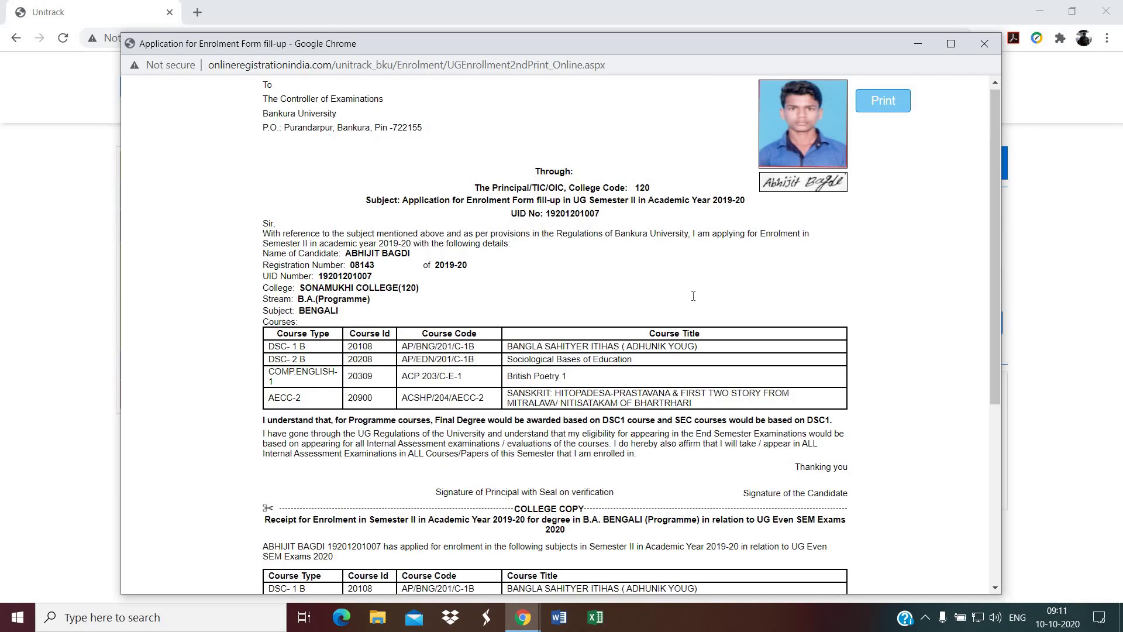
- Preview the printout of the enrolment application, and leave the form without saving a PDF
{"action": "left_click", "coordinate": [883, 106]}
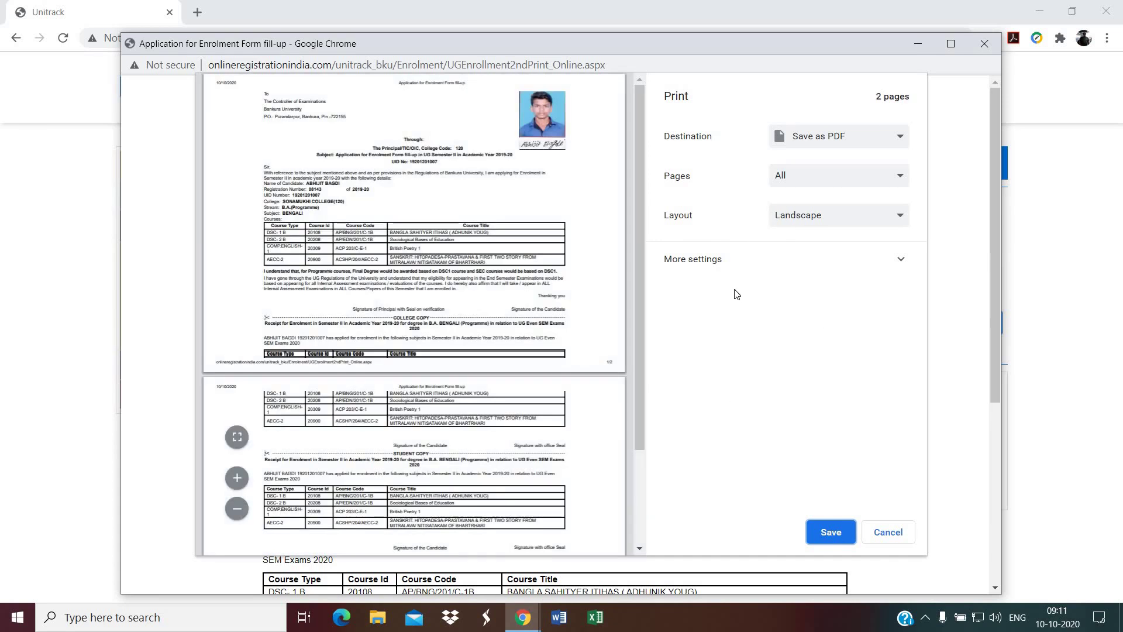
{"action": "left_click", "coordinate": [888, 532]}
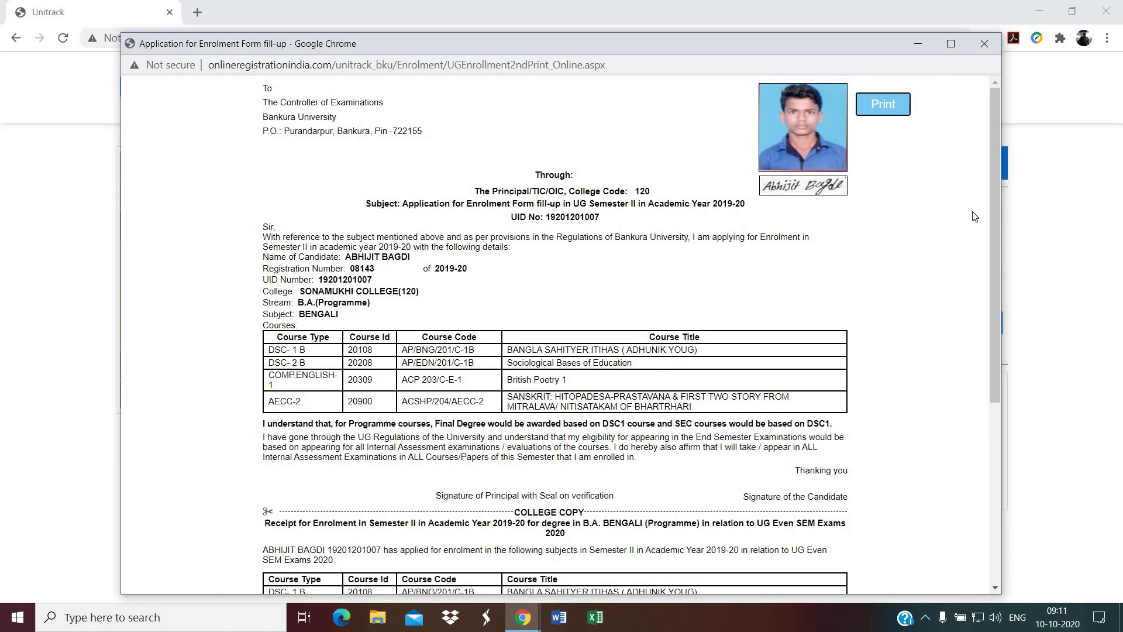
{"action": "left_click", "coordinate": [984, 44]}
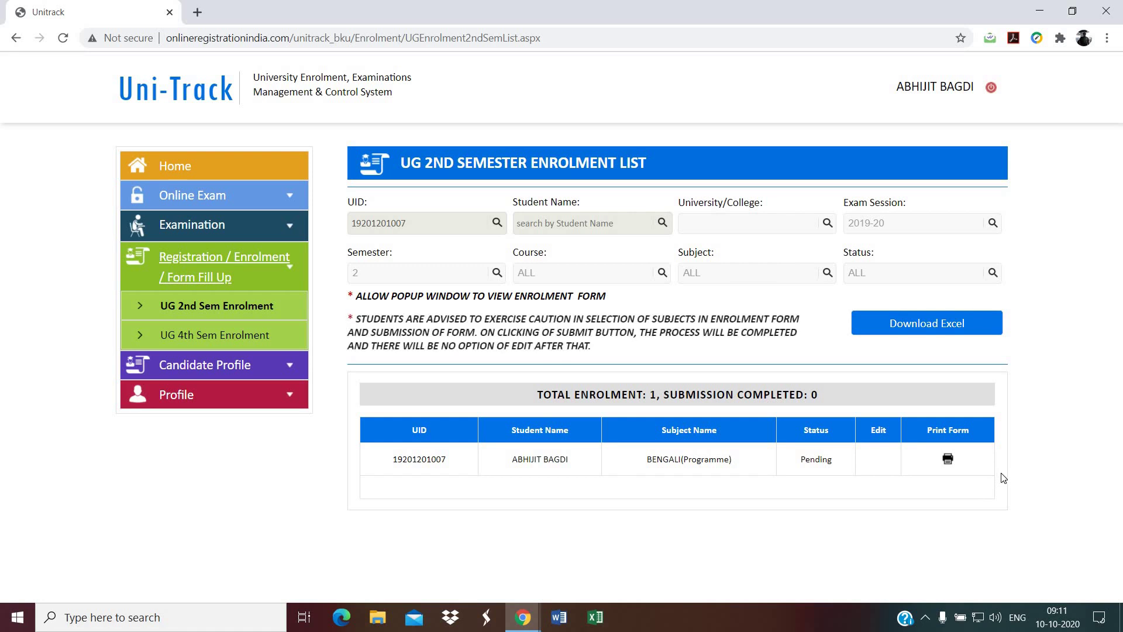
- Log out of the current student account and log in with the second student's prefilled credentials in the other browser window
{"action": "left_click", "coordinate": [991, 89]}
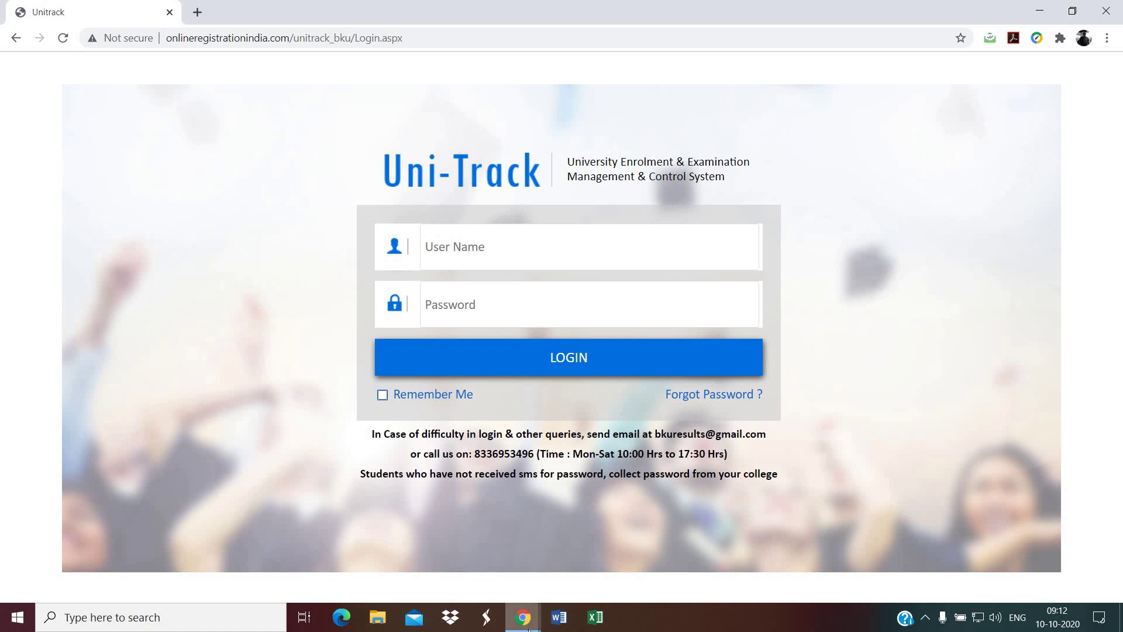
{"action": "mouse_move", "coordinate": [528, 628]}
{"action": "left_click", "coordinate": [573, 569]}
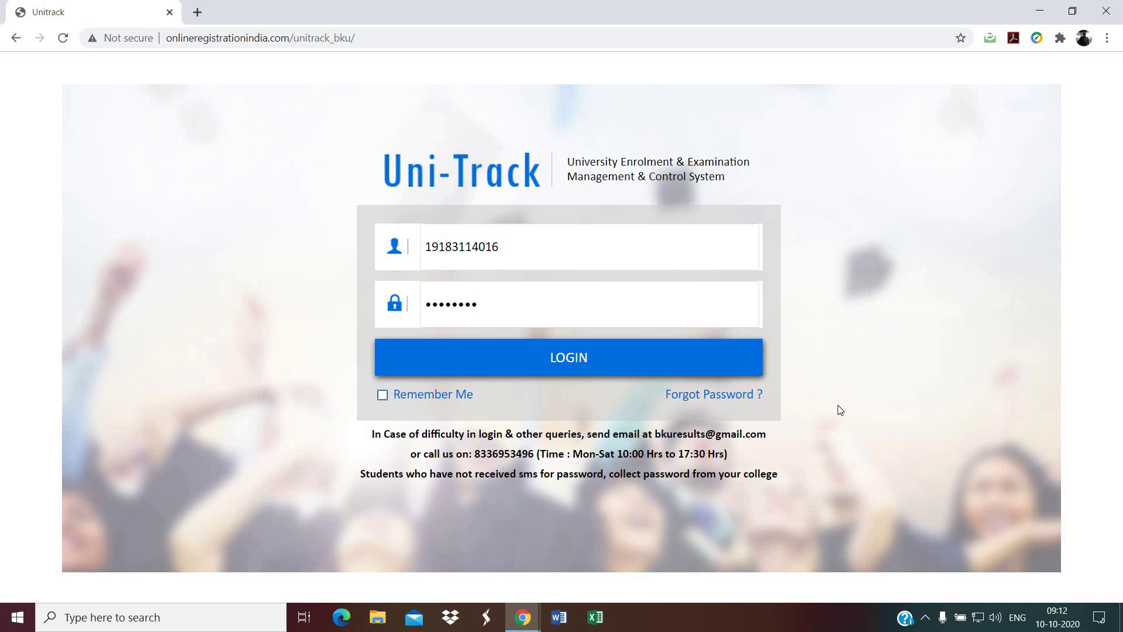
{"action": "left_click", "coordinate": [597, 362]}
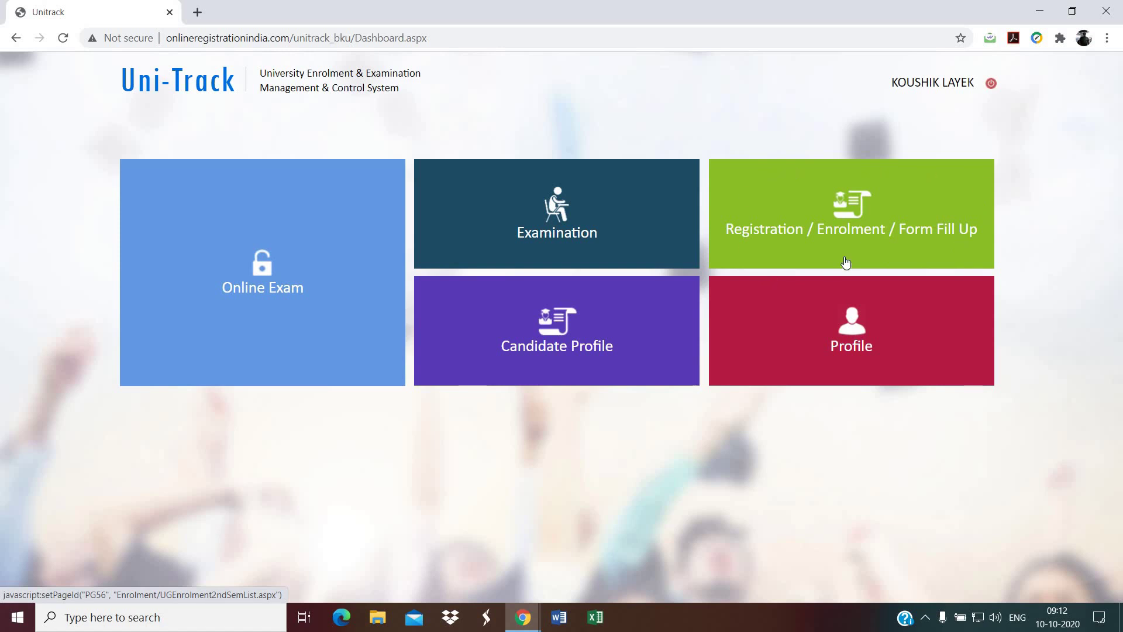
- Open the CHEMISTRY(Honours) entry's UG 2nd semester enrolment form for editing and look over its course rows
{"action": "left_click", "coordinate": [867, 208]}
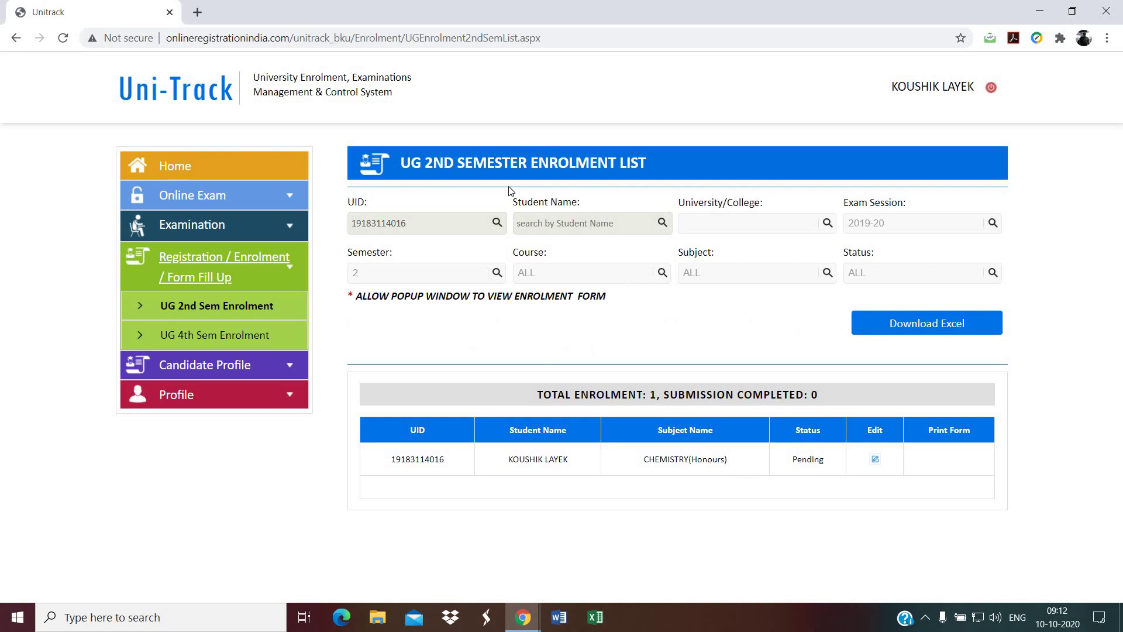
{"action": "left_click", "coordinate": [875, 459]}
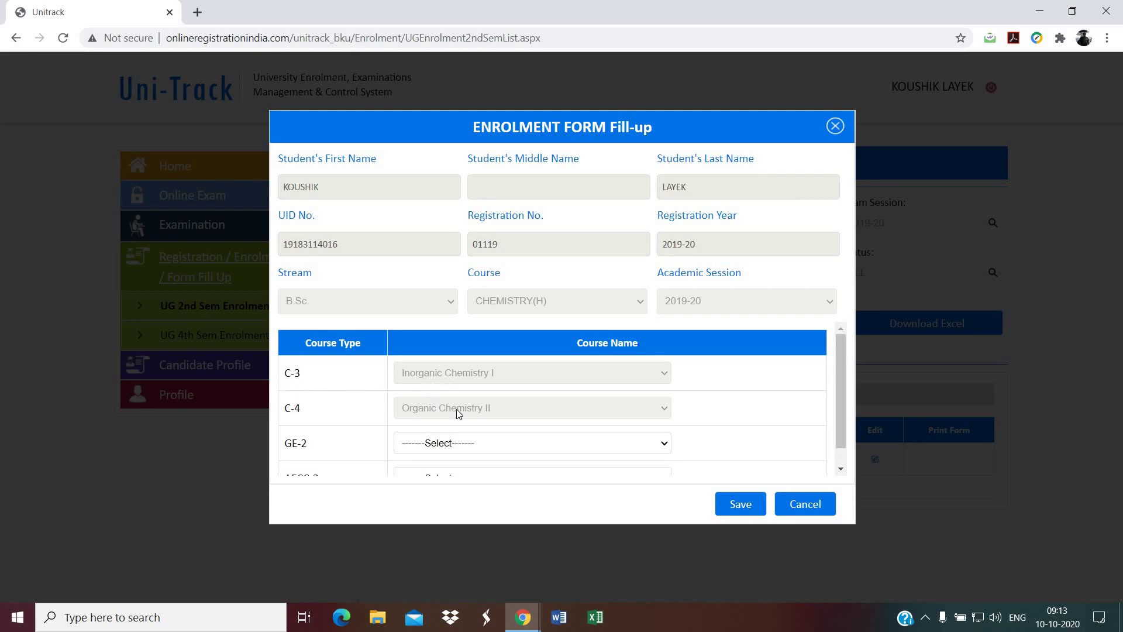
{"action": "scroll", "coordinate": [459, 413], "scroll_direction": "down", "scroll_amount": 1}
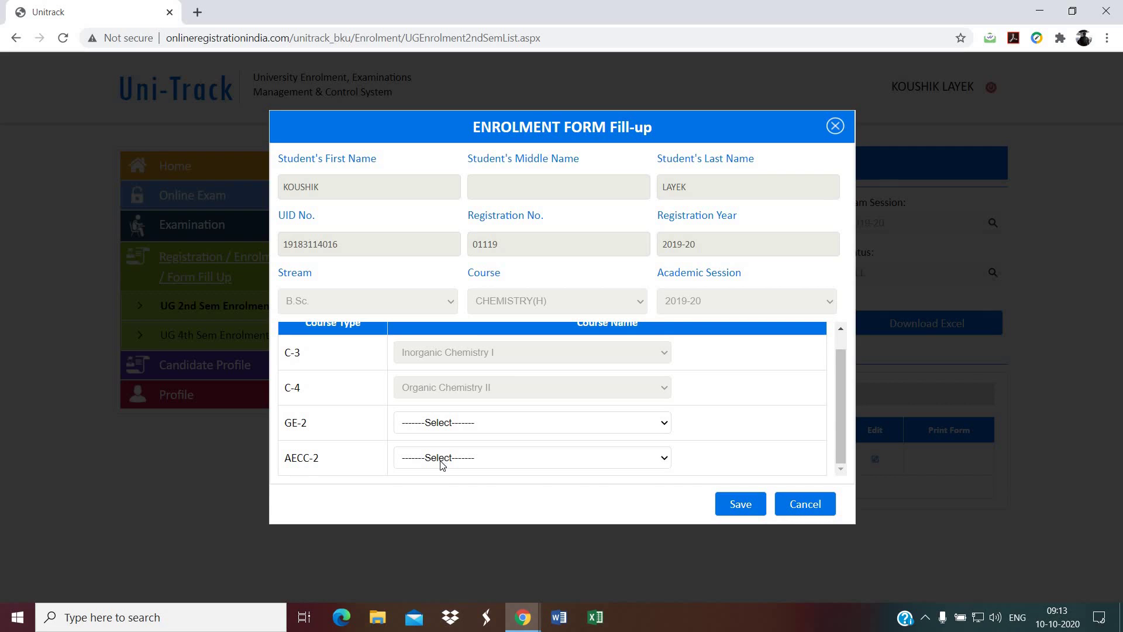
{"action": "scroll", "coordinate": [328, 401], "scroll_direction": "up", "scroll_amount": 1}
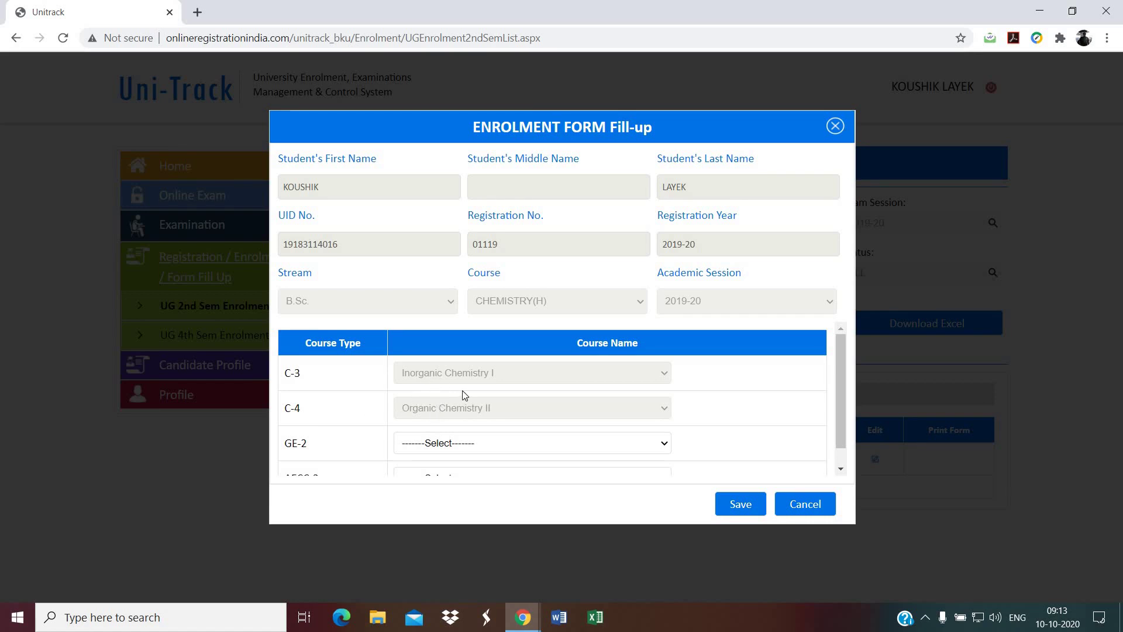
- Choose PHYSICS: Electromagnetism and Thermal Physics as the GE-2 course and ENGLISH: English Communication skills as the AECC-2 course
{"action": "scroll", "coordinate": [464, 395], "scroll_direction": "down", "scroll_amount": 1}
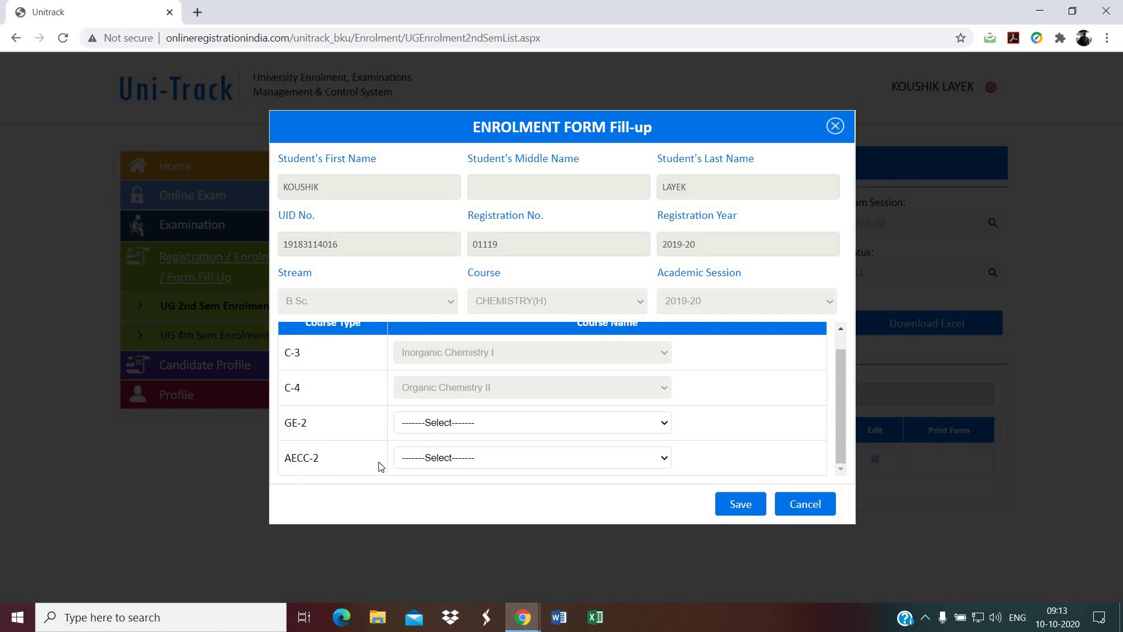
{"action": "left_click", "coordinate": [442, 423]}
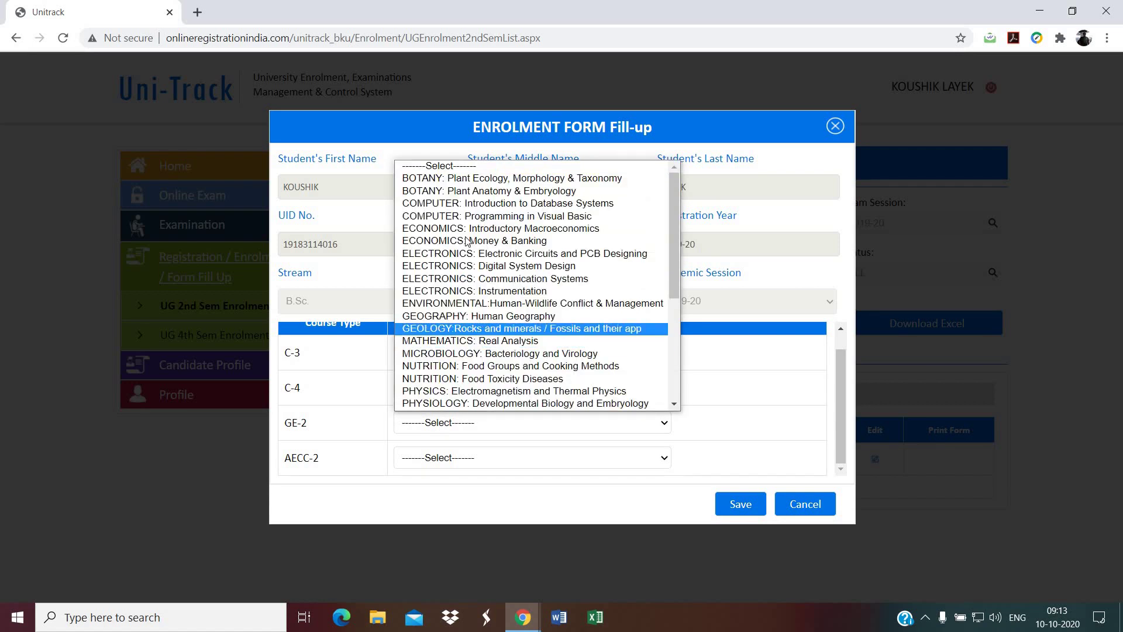
{"action": "scroll", "coordinate": [470, 269], "scroll_direction": "down", "scroll_amount": 5}
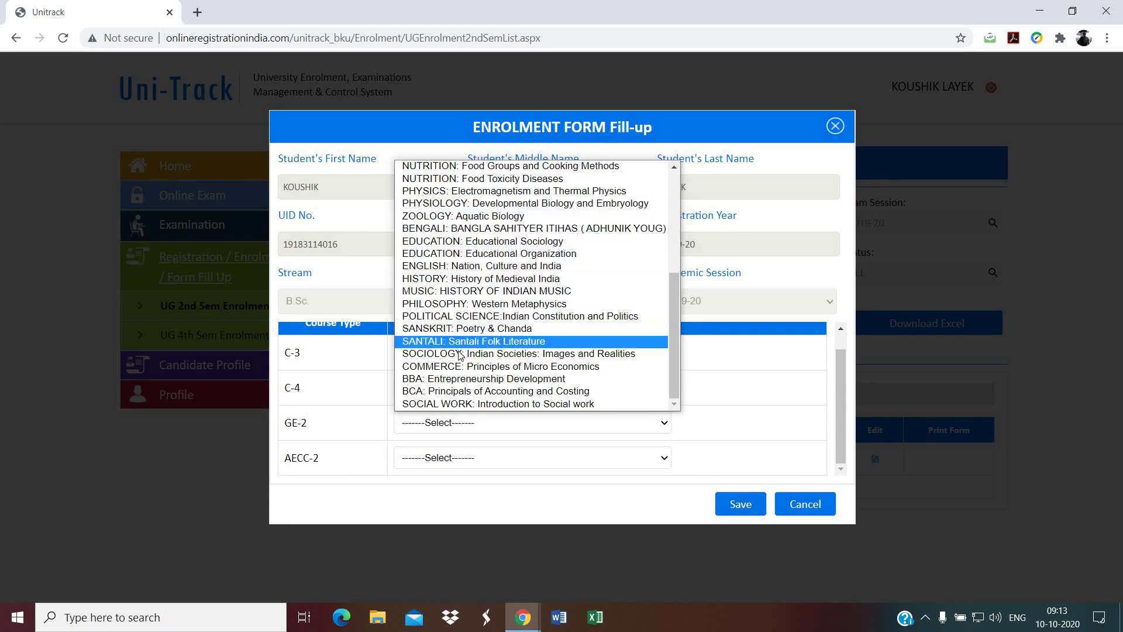
{"action": "scroll", "coordinate": [459, 367], "scroll_direction": "up", "scroll_amount": 4}
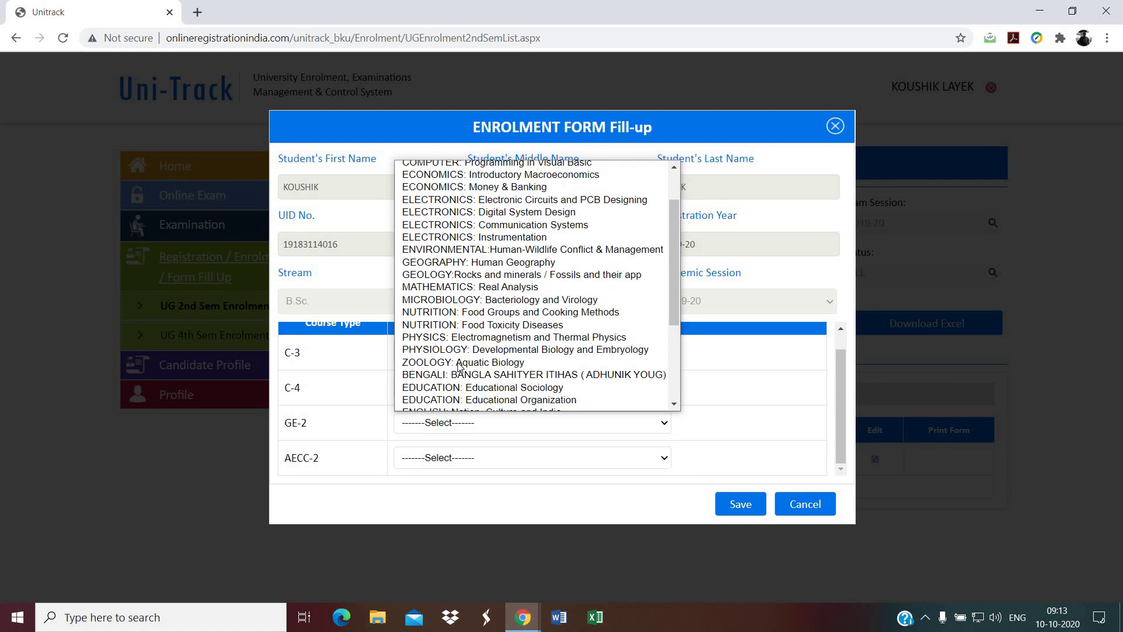
{"action": "scroll", "coordinate": [459, 367], "scroll_direction": "up", "scroll_amount": 2}
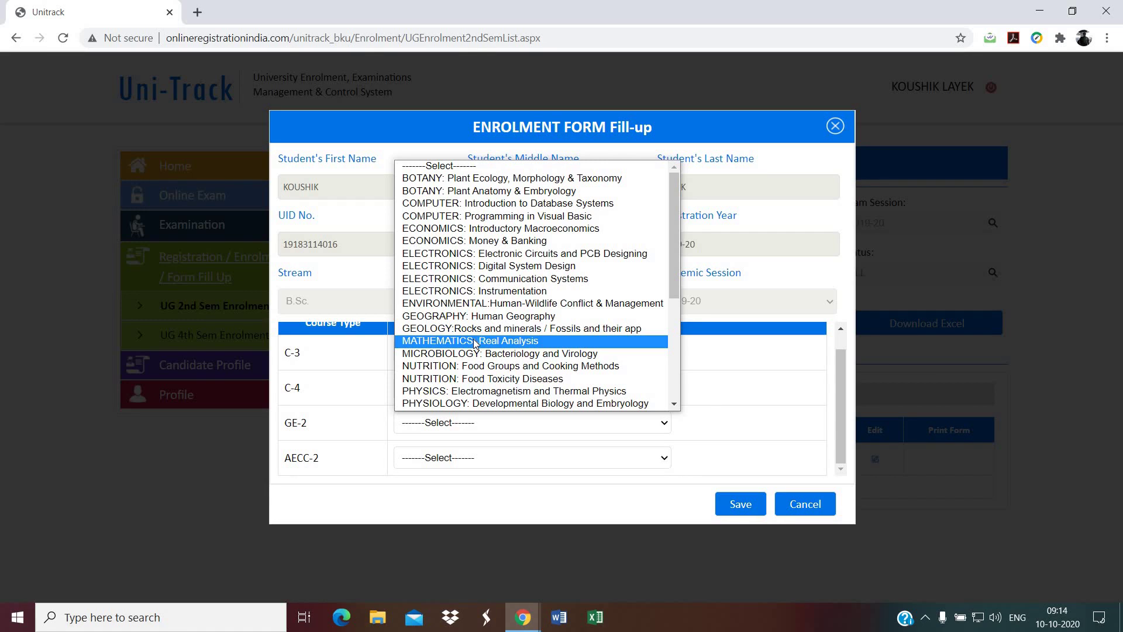
{"action": "left_click", "coordinate": [430, 392]}
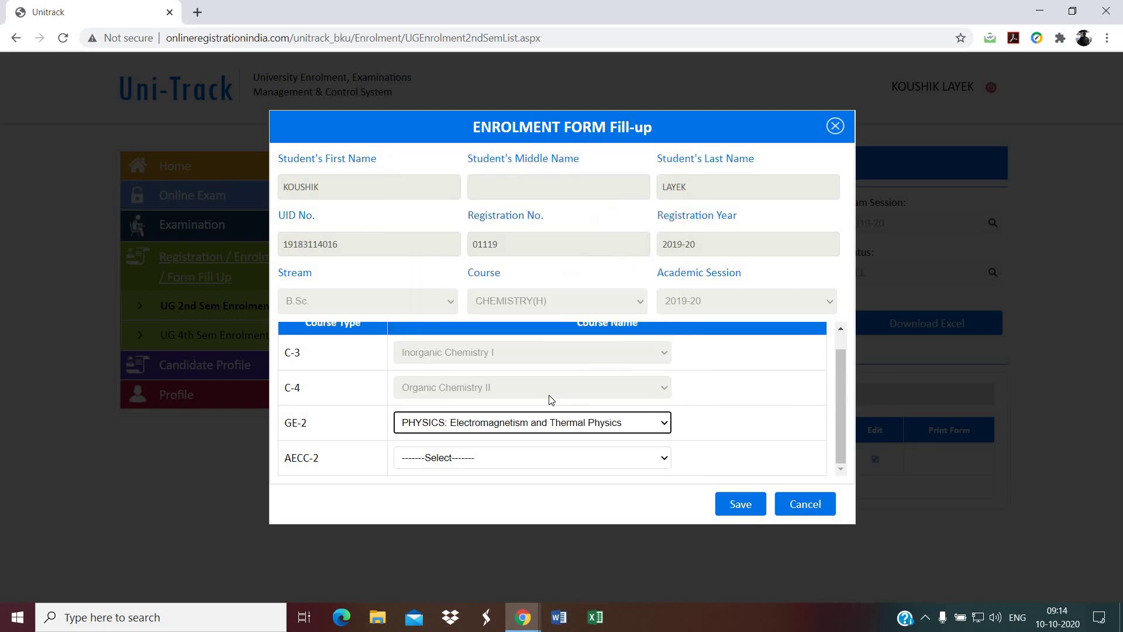
{"action": "left_click", "coordinate": [437, 459]}
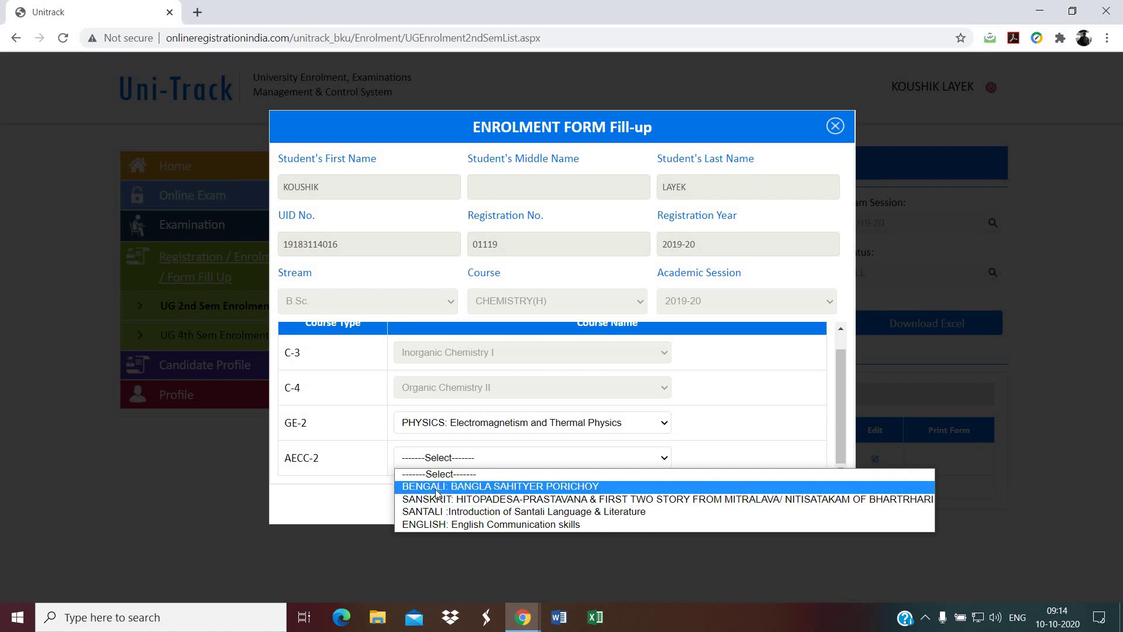
{"action": "left_click", "coordinate": [437, 525]}
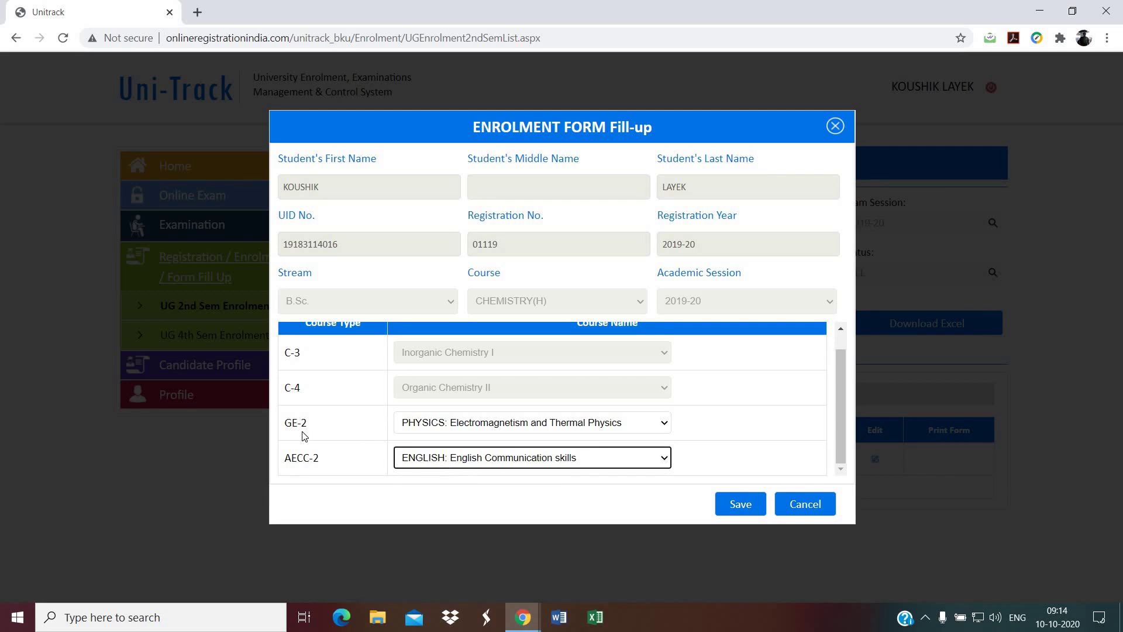
- Review the GE-2 and AECC-2 course options again, keeping the Physics and English selections
{"action": "left_click", "coordinate": [467, 425]}
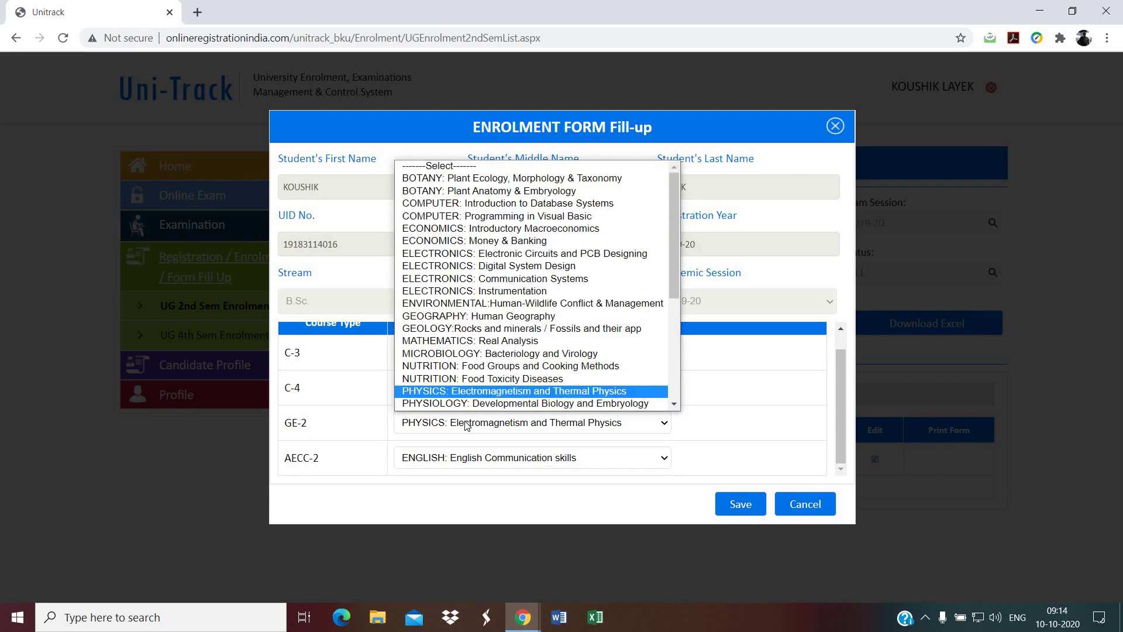
{"action": "scroll", "coordinate": [465, 292], "scroll_direction": "down", "scroll_amount": 1}
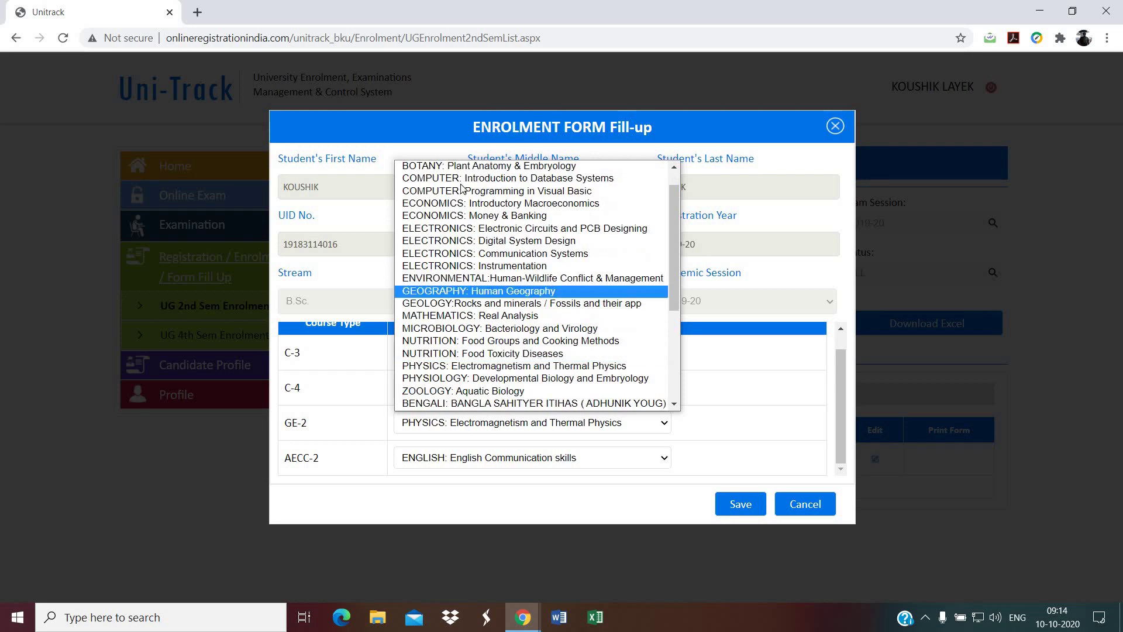
{"action": "left_click", "coordinate": [474, 366]}
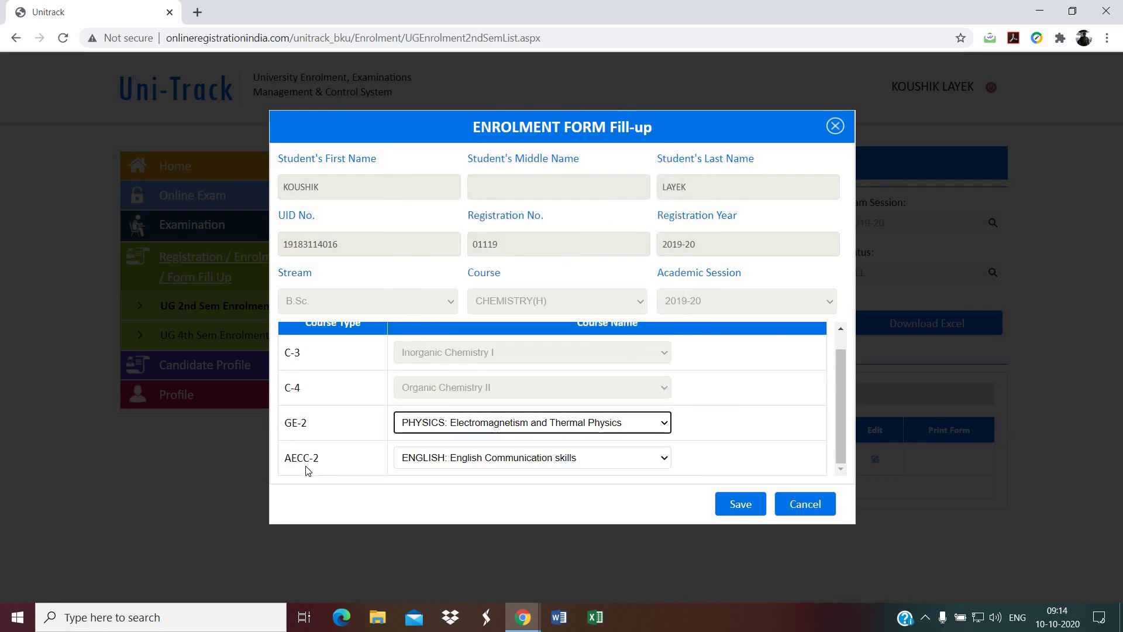
{"action": "left_click", "coordinate": [427, 459]}
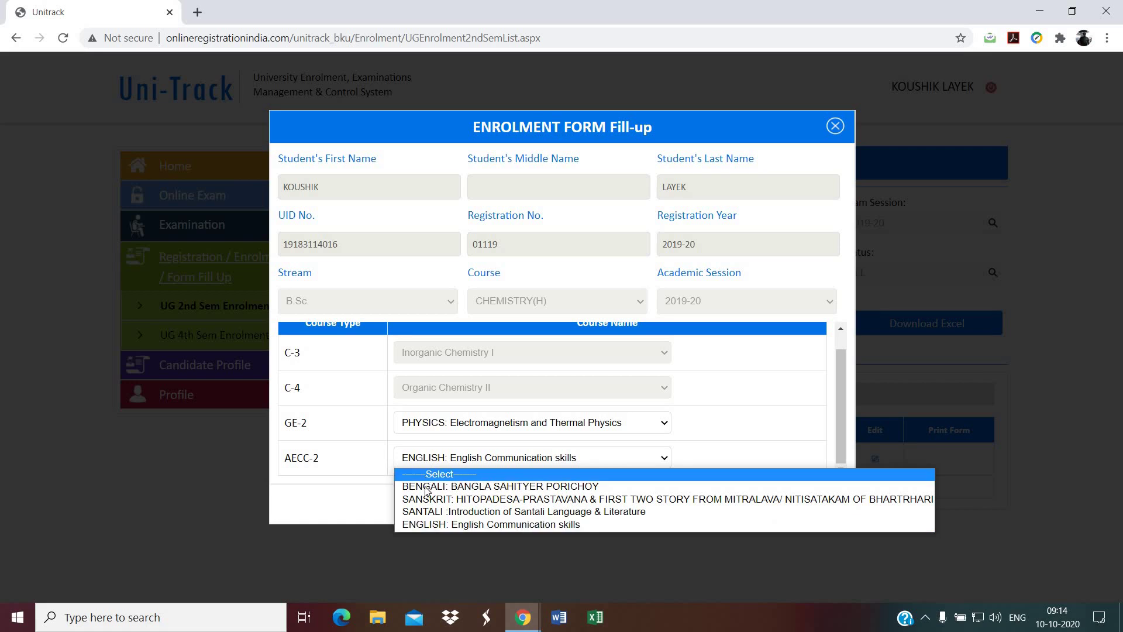
{"action": "left_click", "coordinate": [426, 525]}
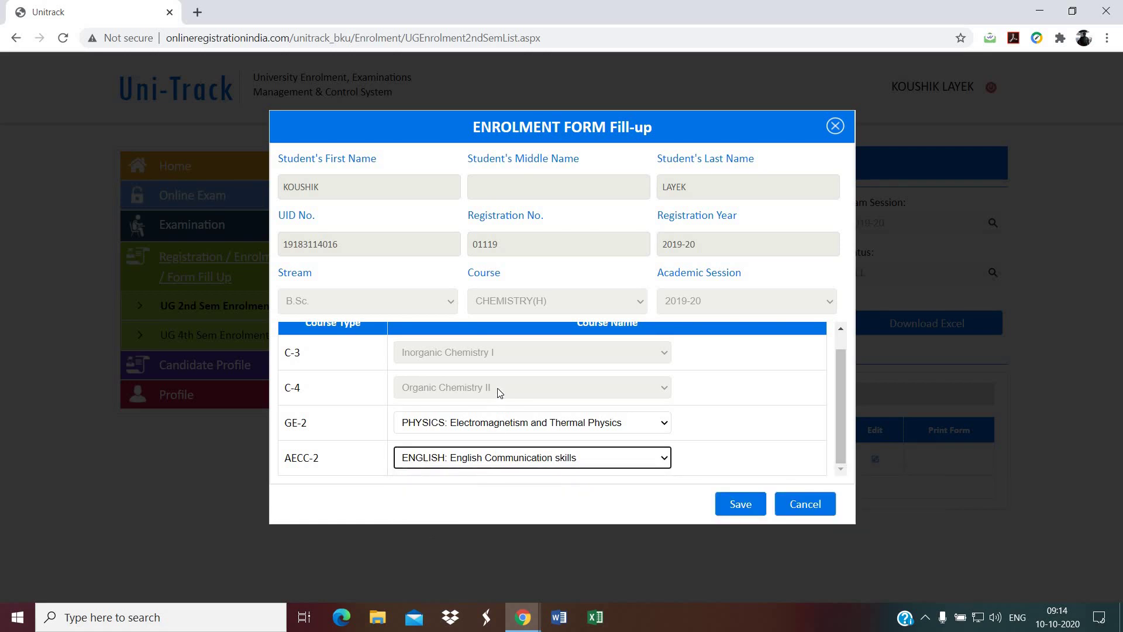
- Save the enrolment form and look over the printable application with its college copy and student copy
{"action": "left_click", "coordinate": [742, 506]}
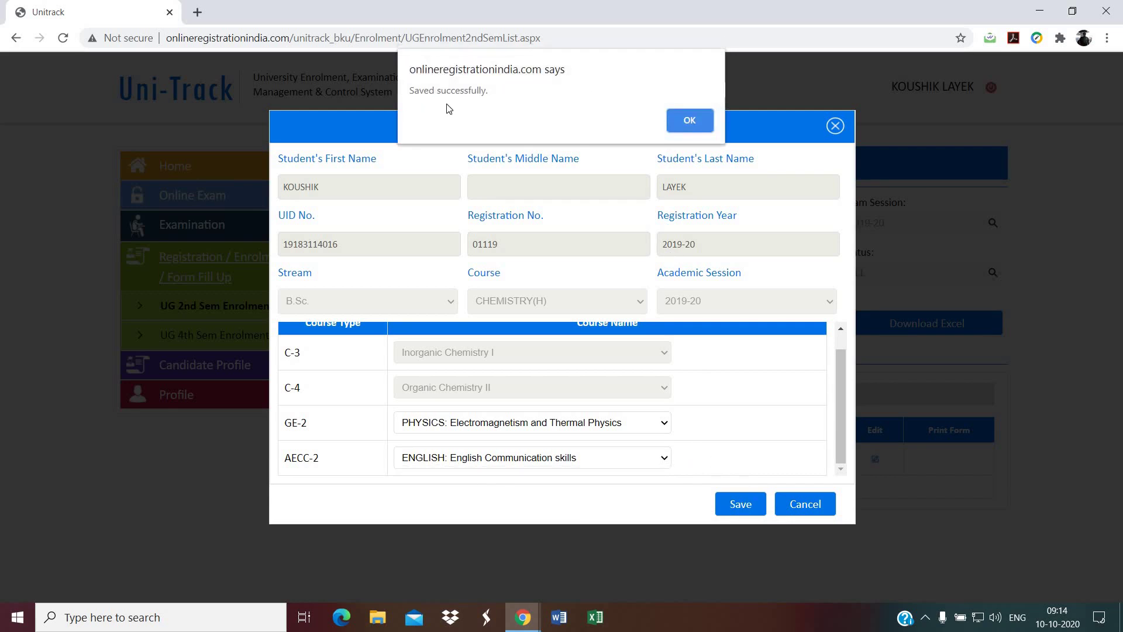
{"action": "left_click", "coordinate": [685, 123]}
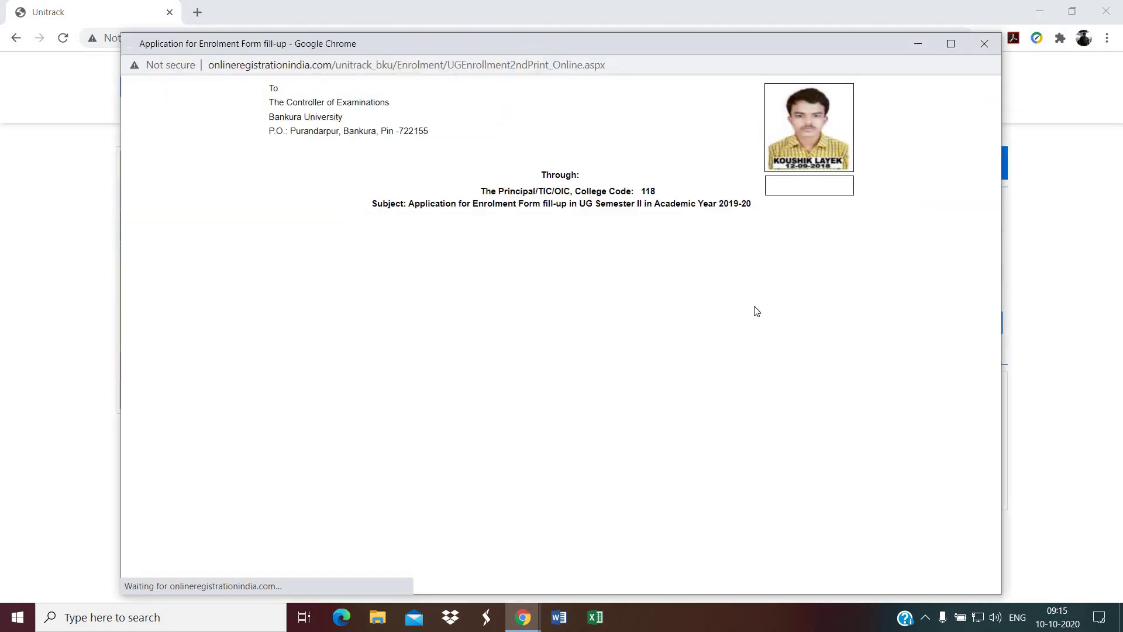
{"action": "scroll", "coordinate": [819, 337], "scroll_direction": "down", "scroll_amount": 5}
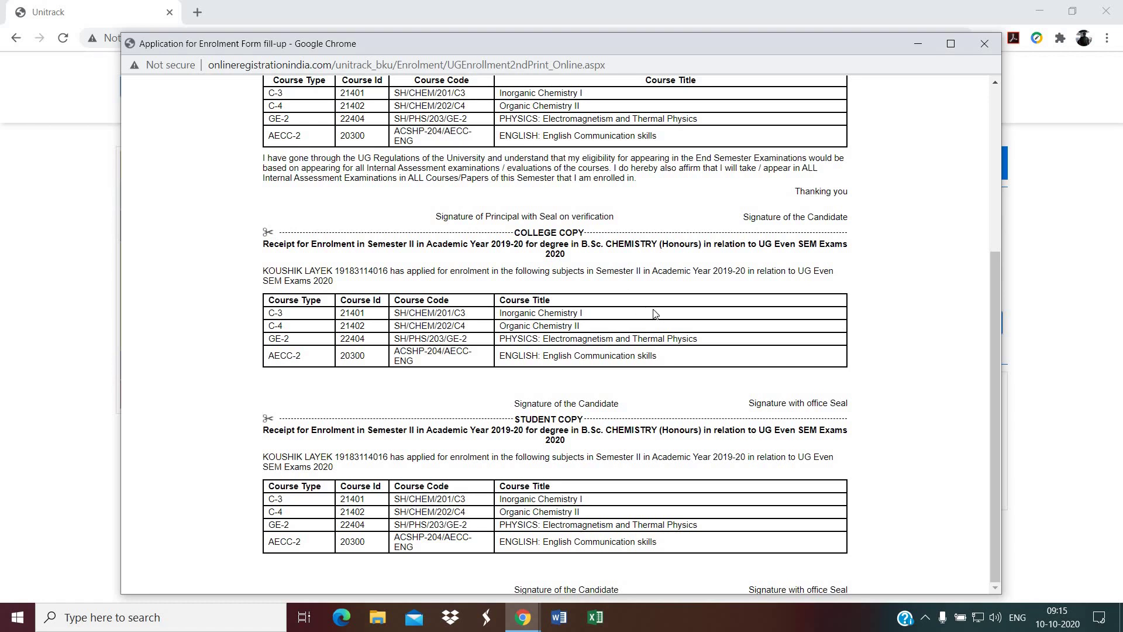
{"action": "scroll", "coordinate": [655, 314], "scroll_direction": "up", "scroll_amount": 5}
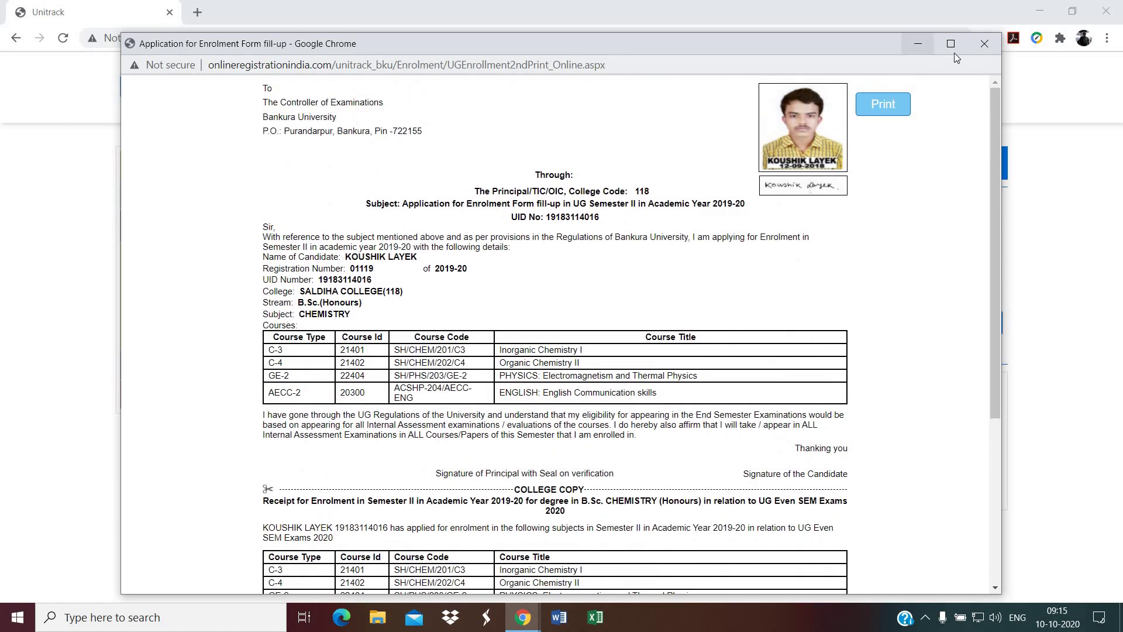
- Preview the Chemistry honours application's printout without saving a PDF, and log out of the student account
{"action": "left_click", "coordinate": [896, 104]}
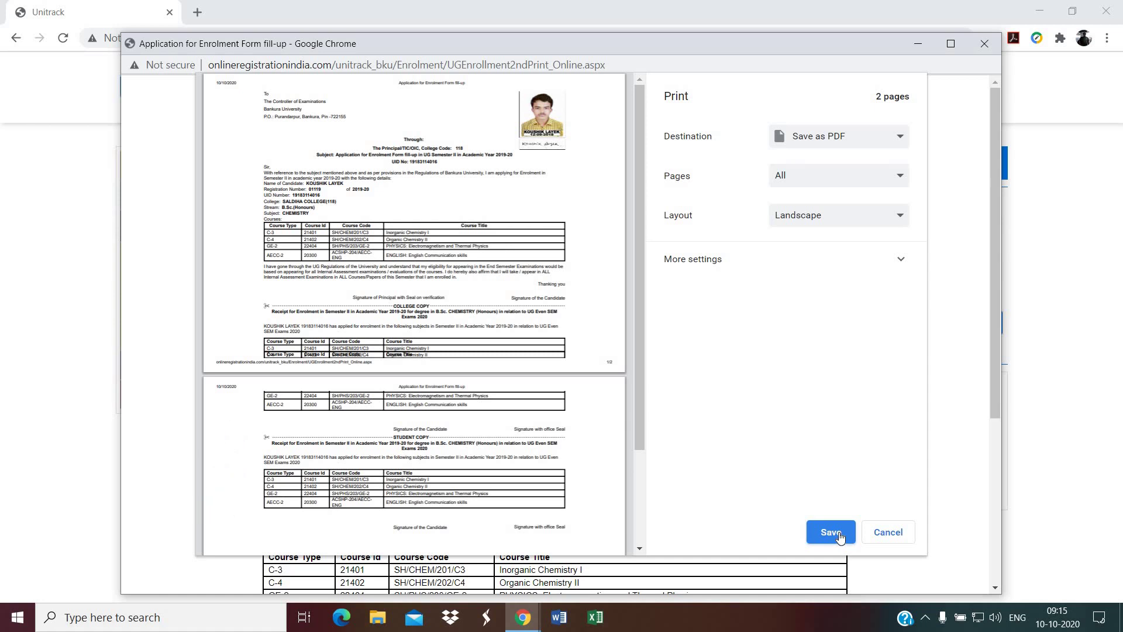
{"action": "left_click", "coordinate": [888, 534]}
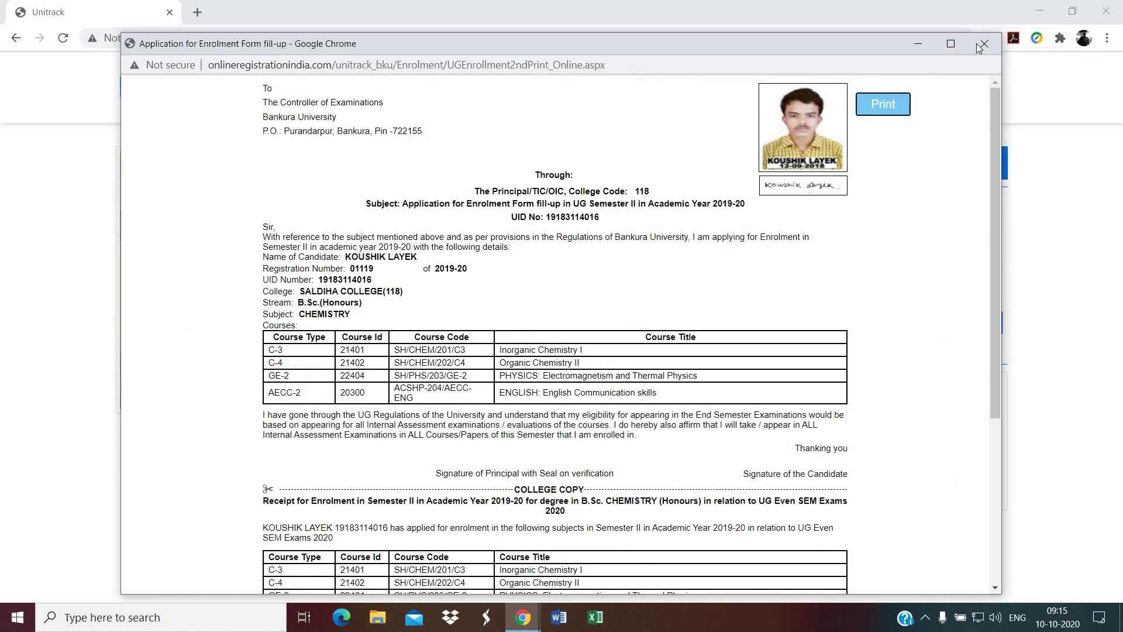
{"action": "left_click", "coordinate": [984, 44]}
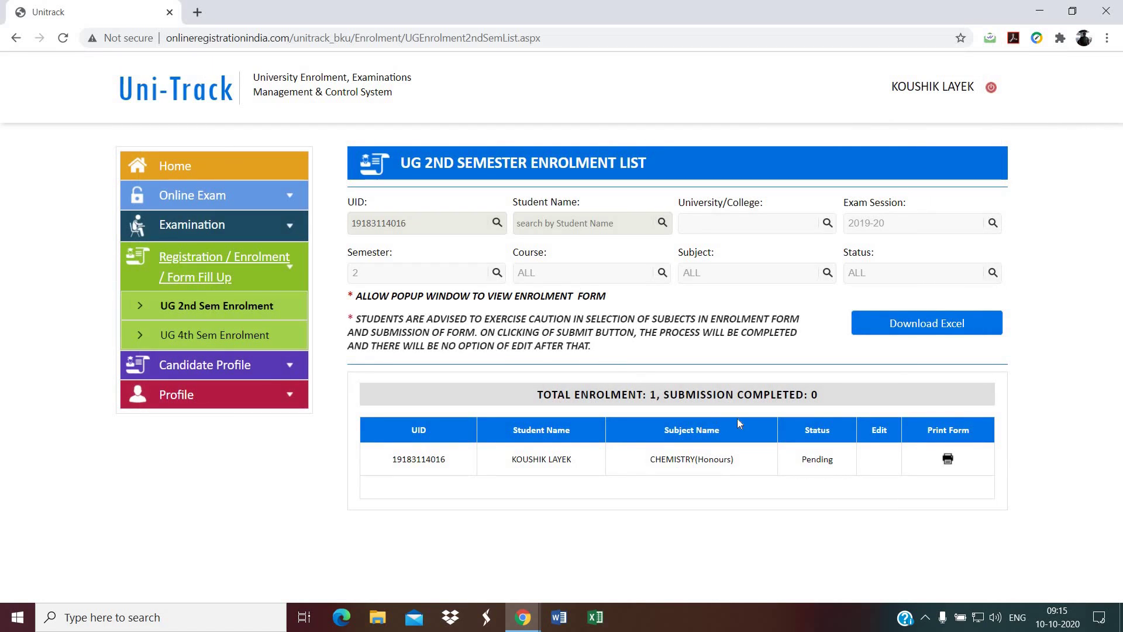
{"action": "left_click", "coordinate": [993, 89]}
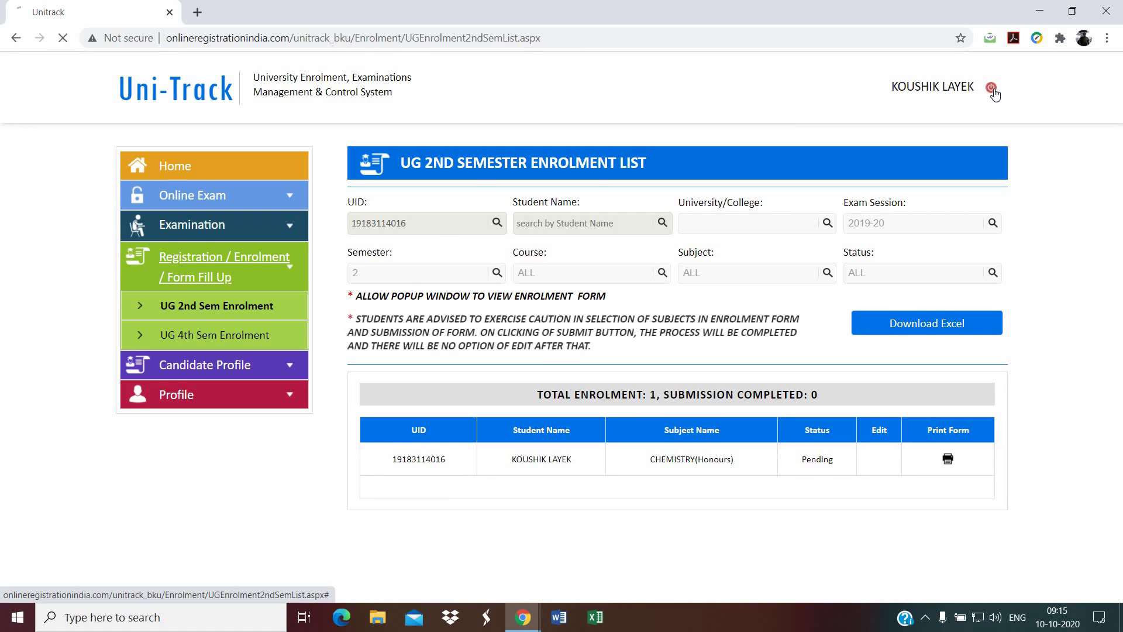